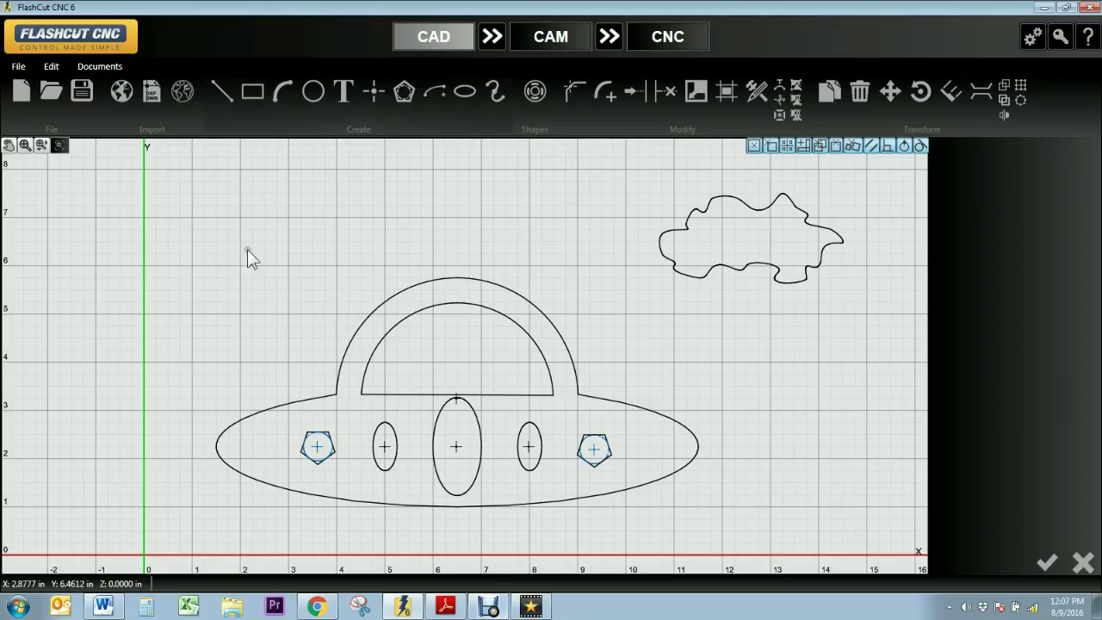
- Start a new blank drawing and zoom in on the canvas
click(21, 91)
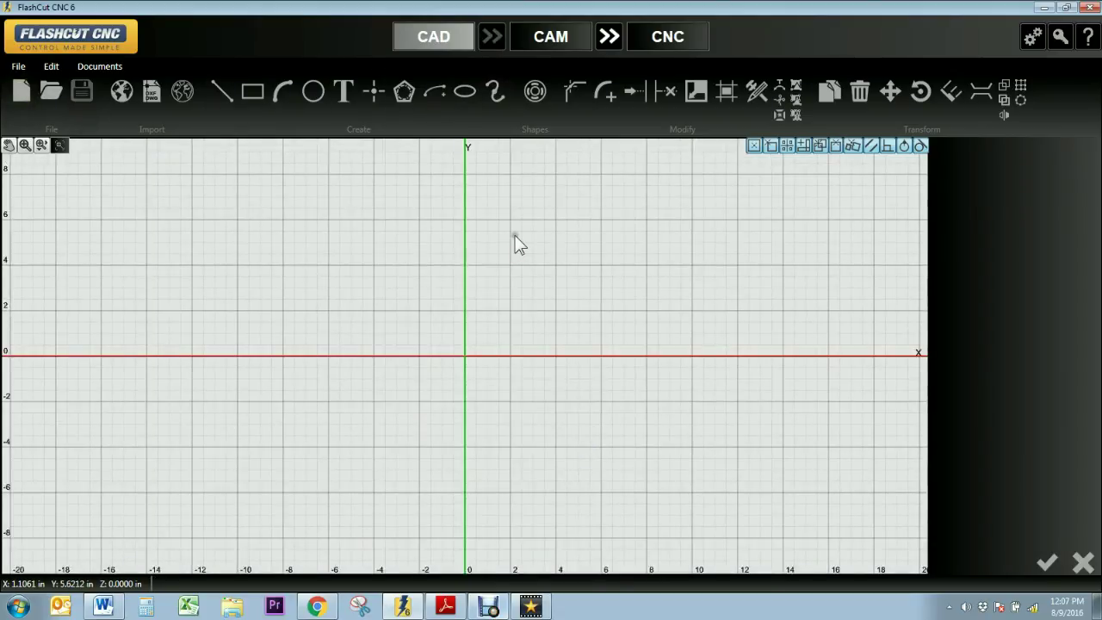
scroll(712, 218, up, 3)
scroll(711, 218, up, 1)
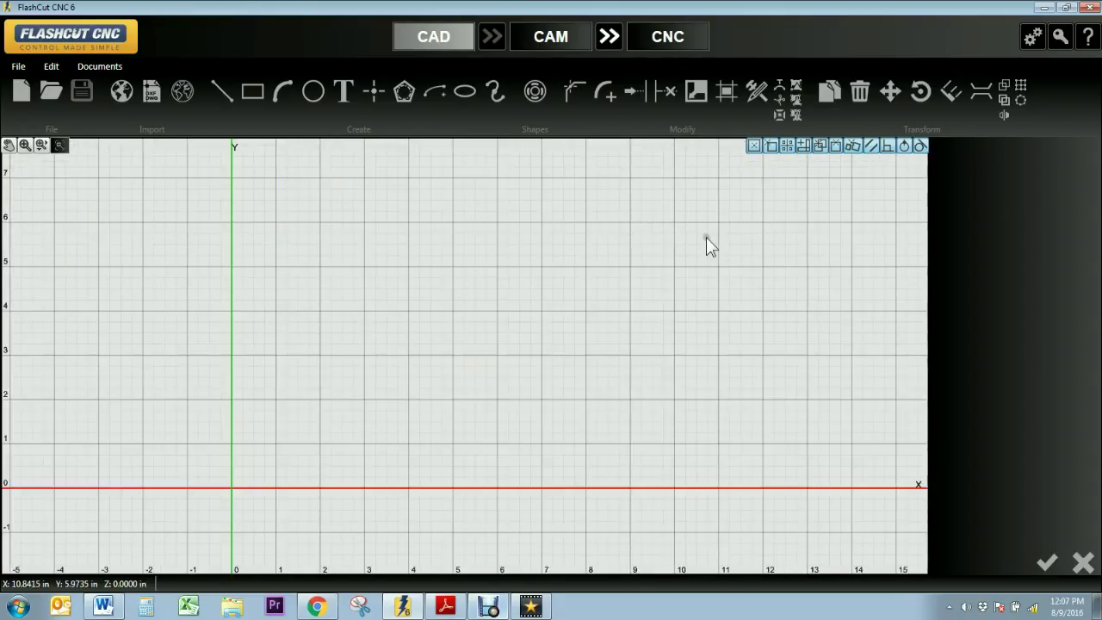
click(279, 99)
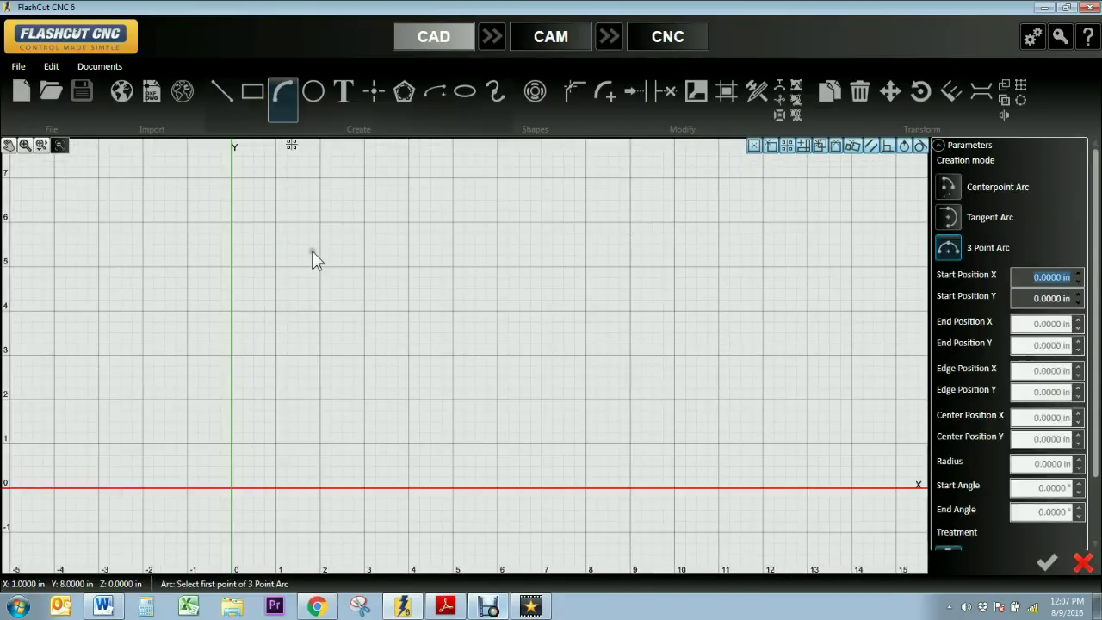
- Draw a centre-point arc at (8, 4.5) with 1.75 in radius, ending lower left
click(951, 187)
click(584, 288)
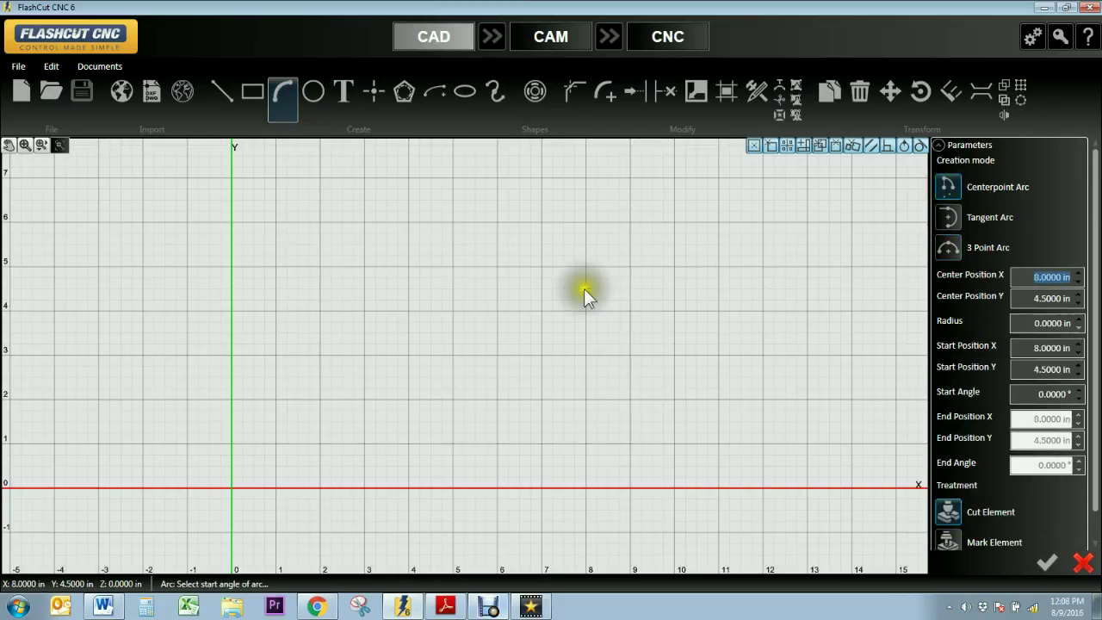
click(586, 210)
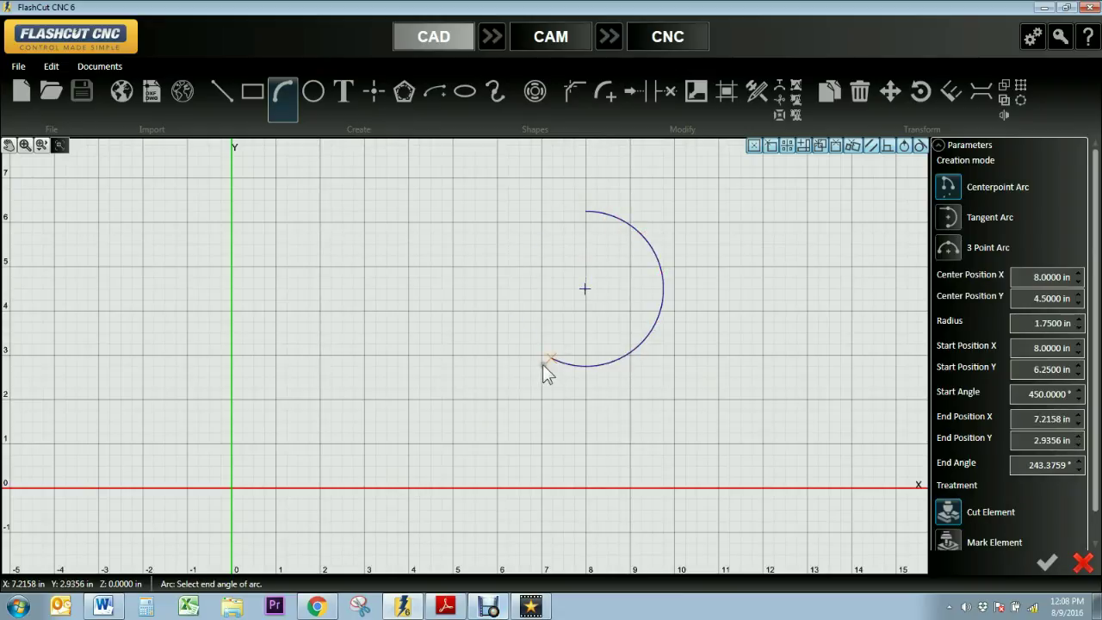
click(517, 319)
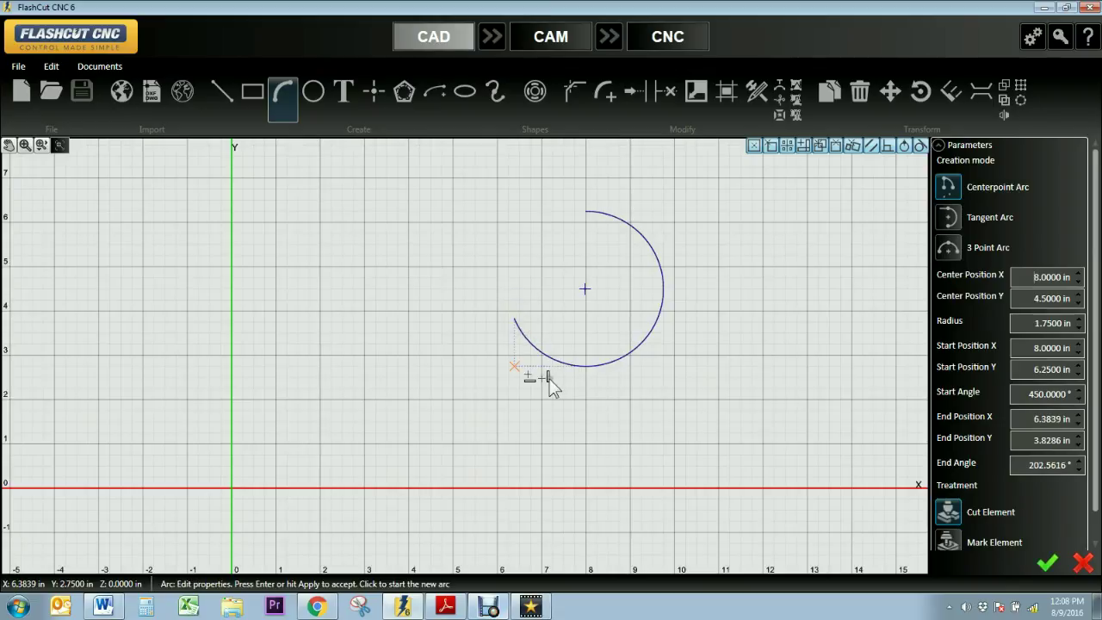
- Add a 1.4551 in tangent arc from the first arc's open end to (5.75, 2)
click(948, 219)
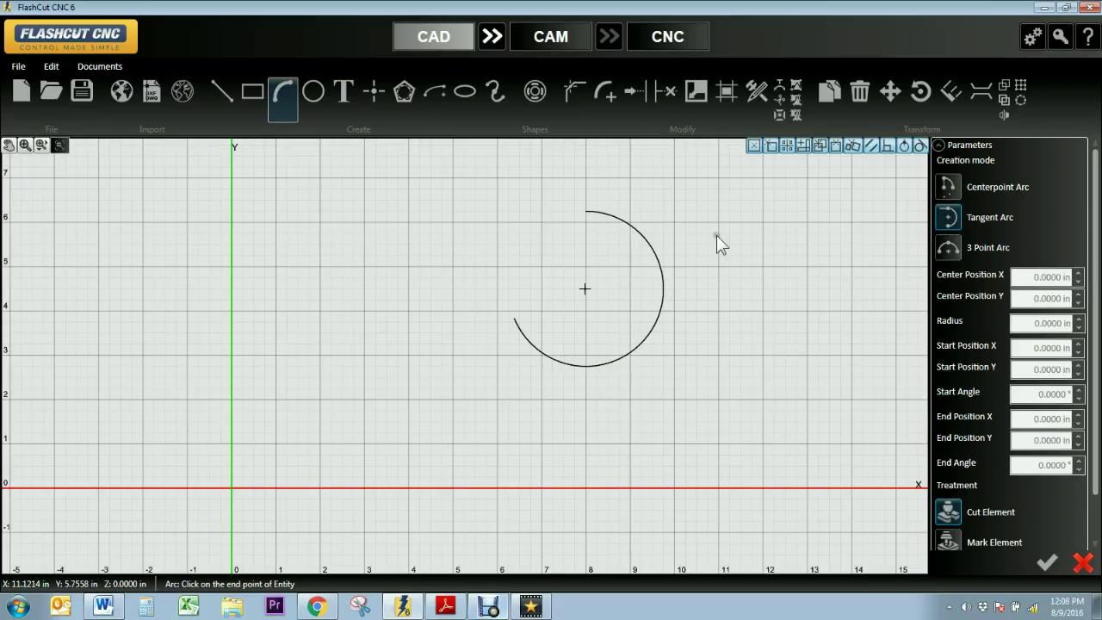
click(513, 320)
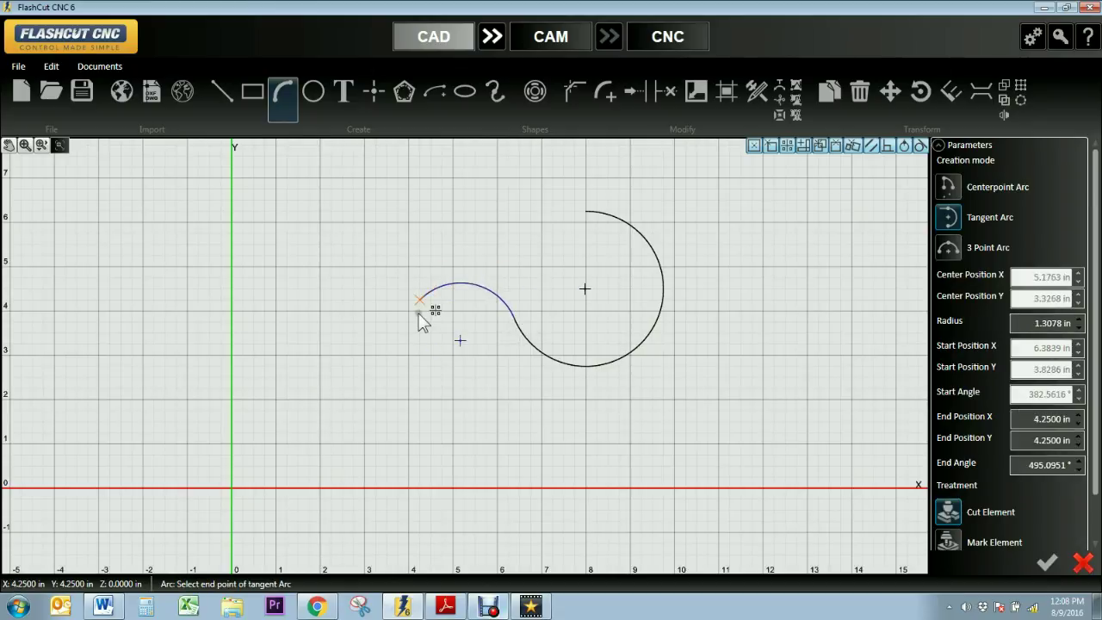
click(482, 398)
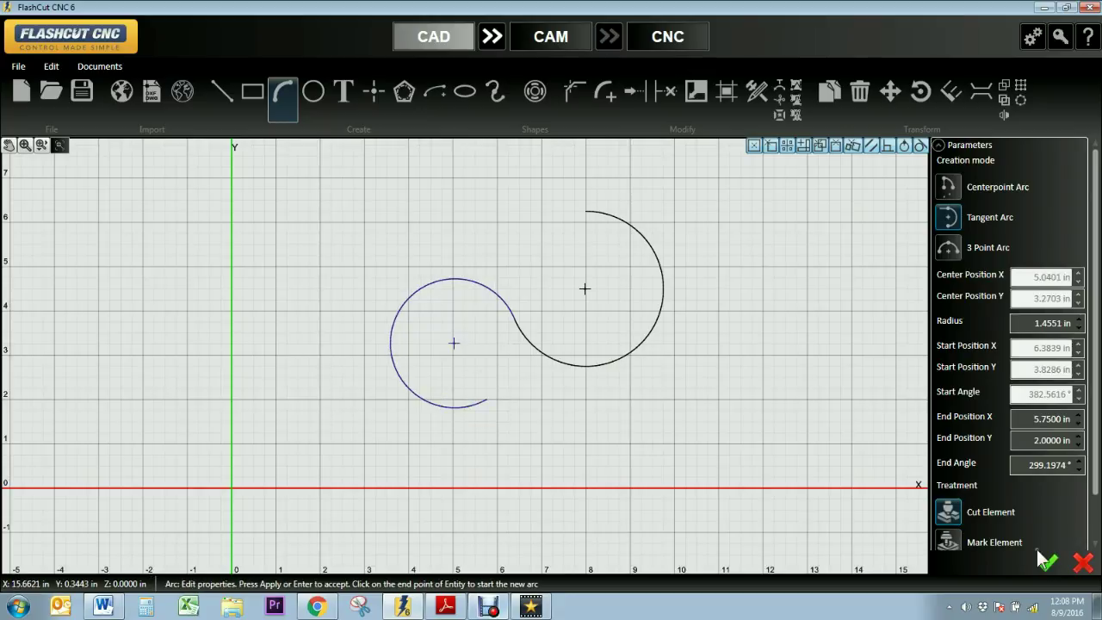
click(946, 249)
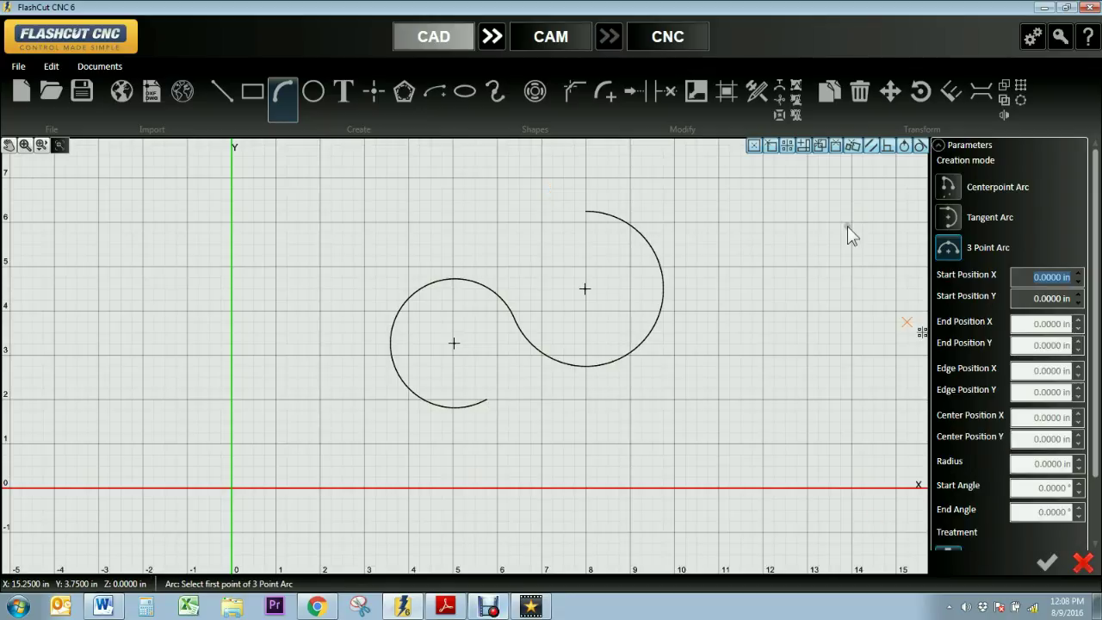
- Delete both arcs of the S-curve
click(860, 102)
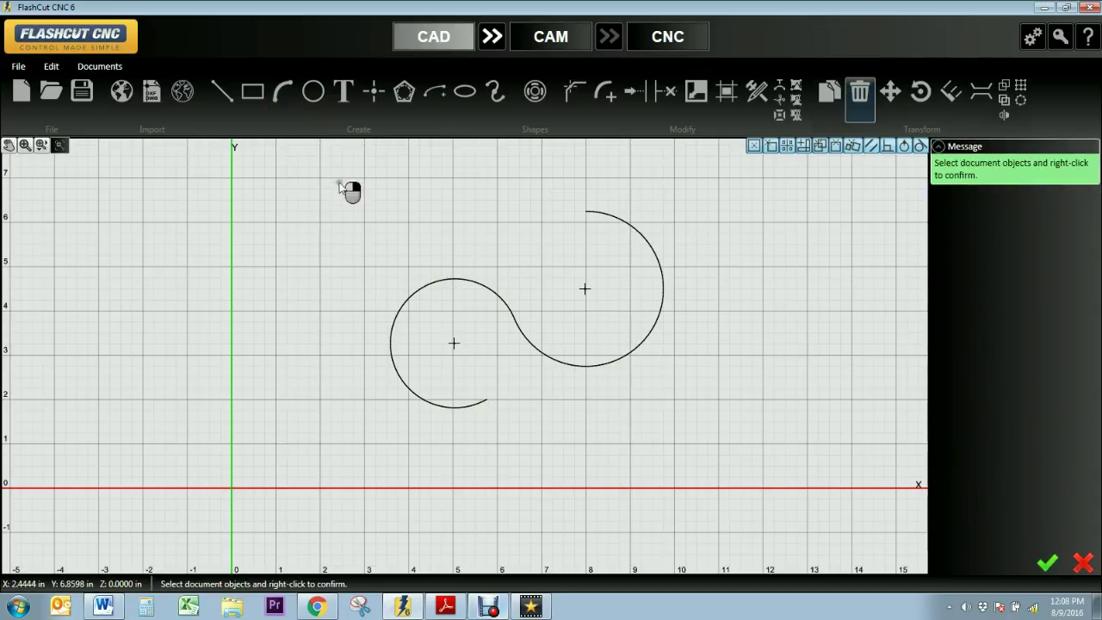
drag(340, 181, 705, 434)
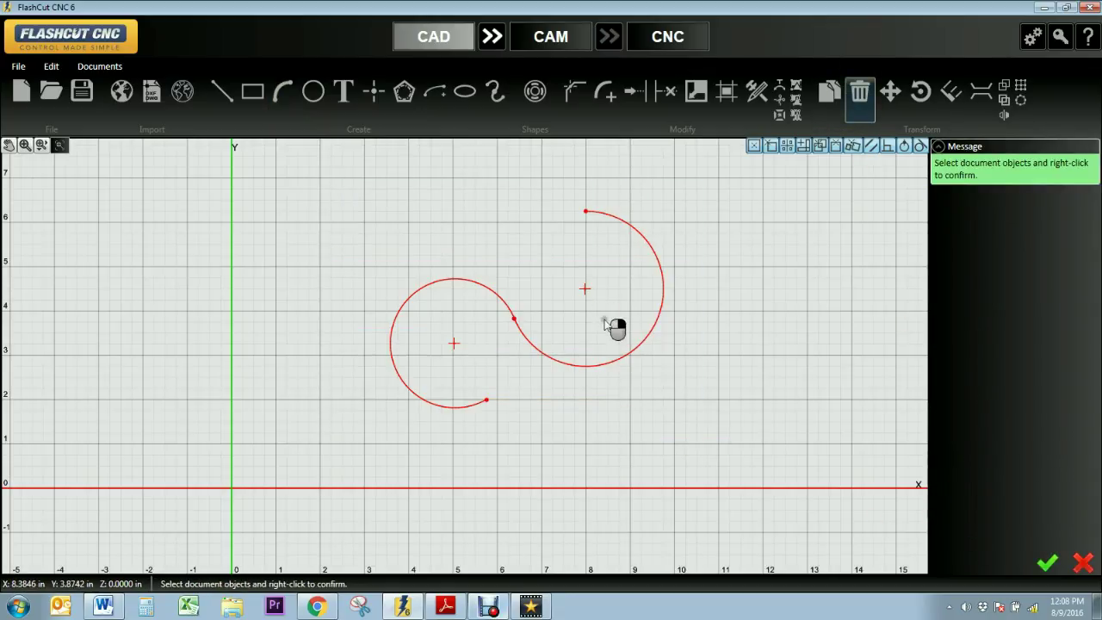
right_click(613, 322)
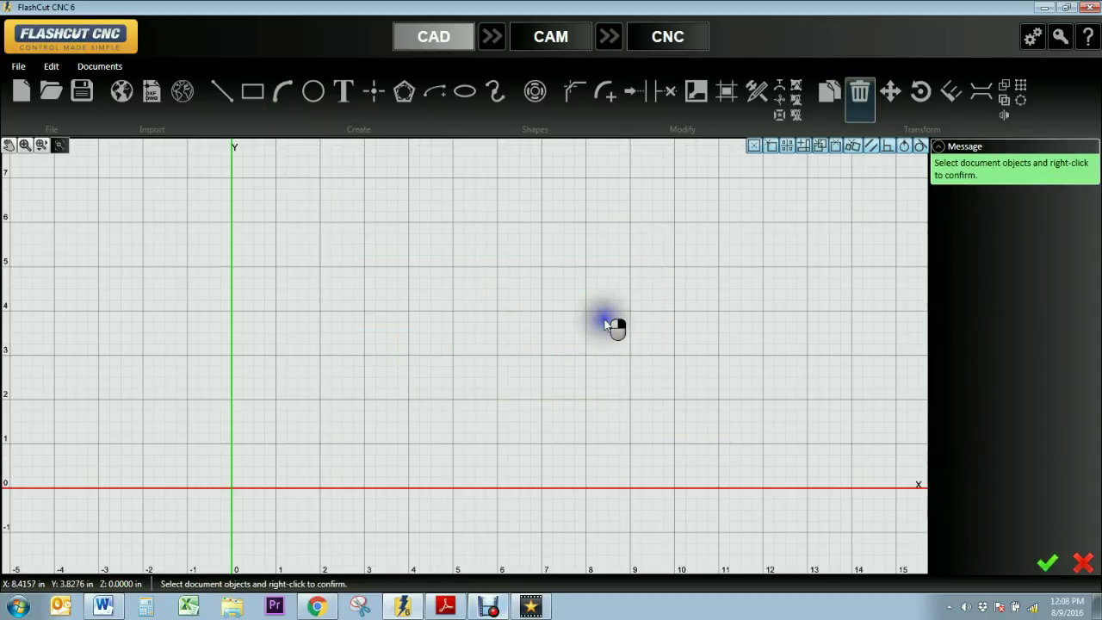
- Draw a 3-point arc from (5, 3) to (10, 3) through (7.5, 6.5)
click(279, 95)
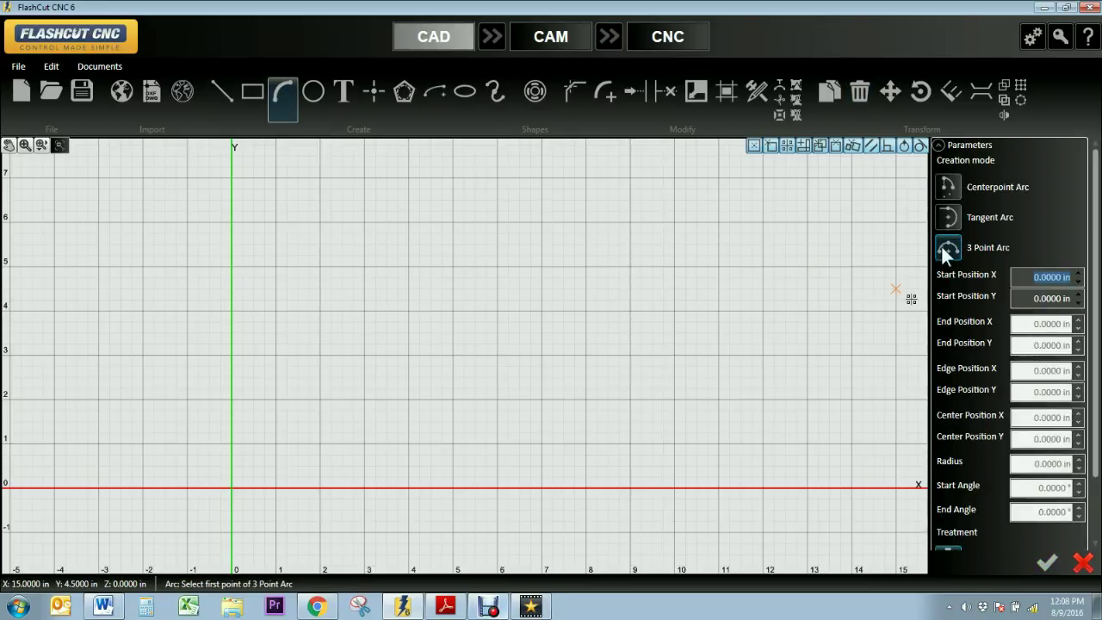
click(452, 354)
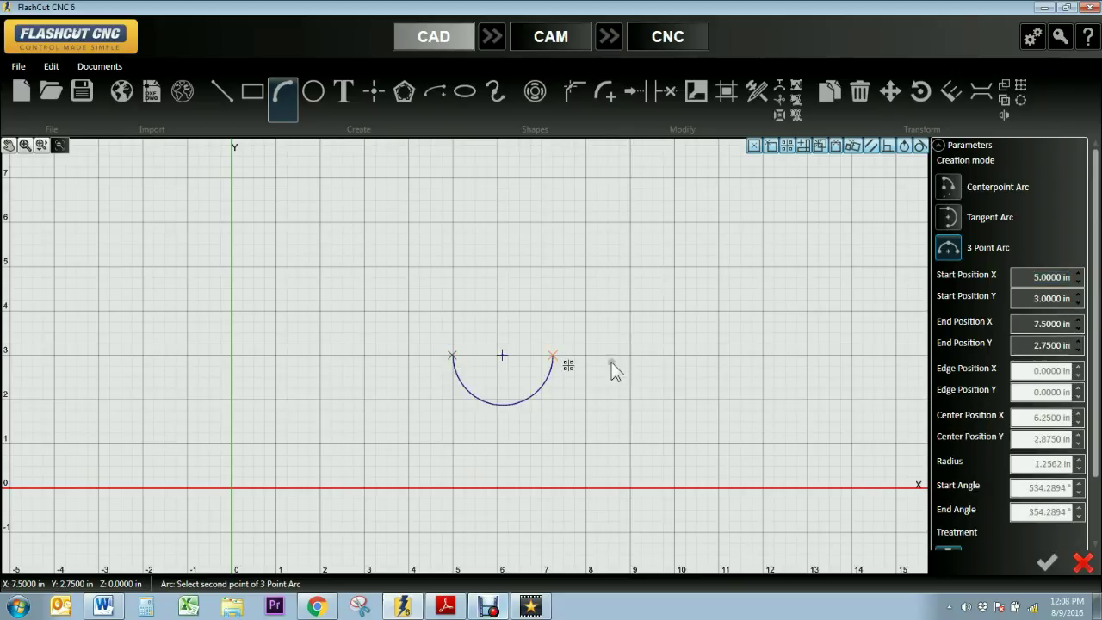
click(672, 354)
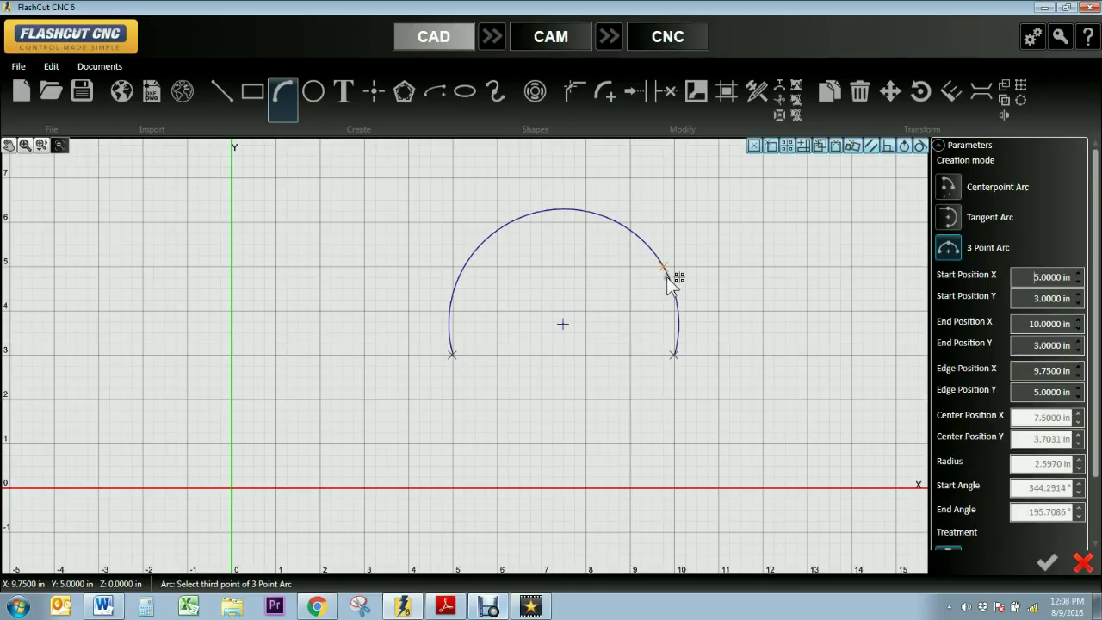
click(563, 201)
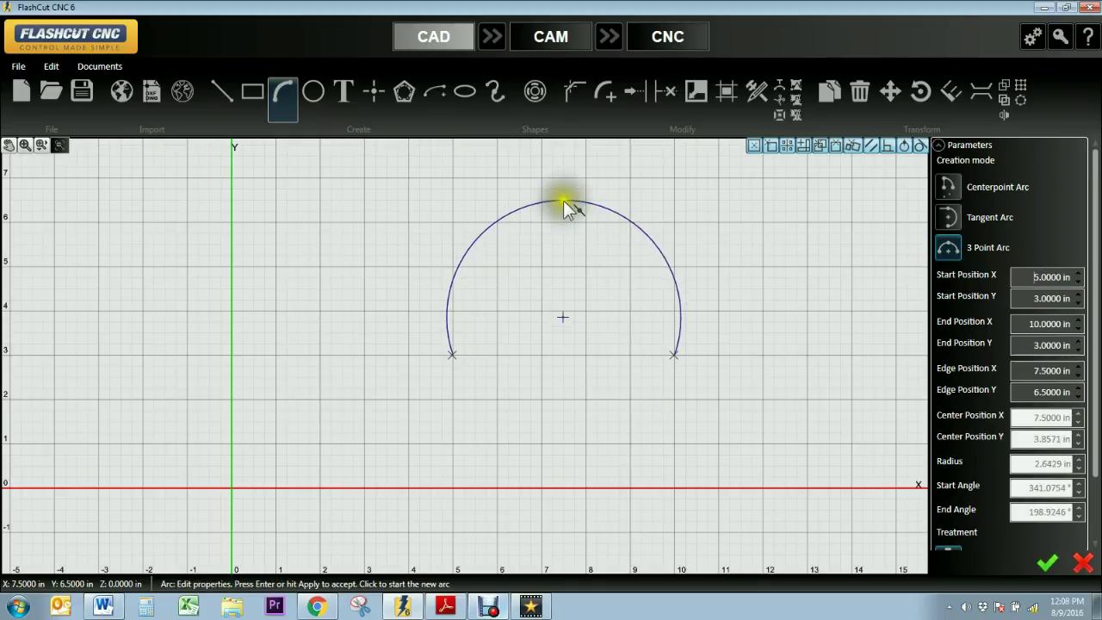
click(1048, 564)
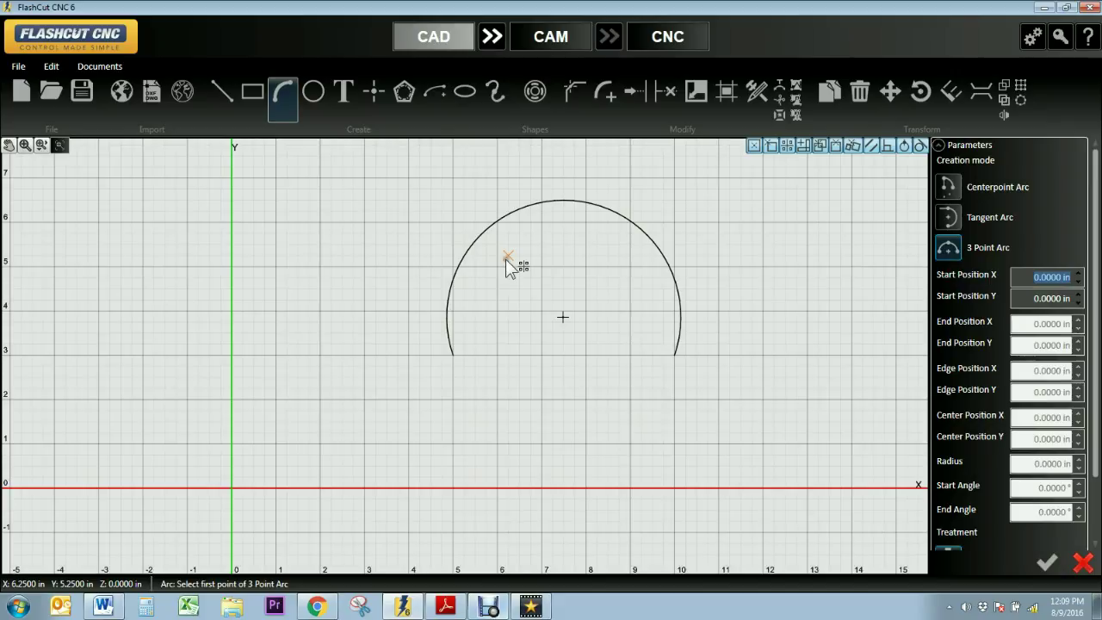
- Draw an elliptic arc centred at (7.5, 2.5), radii 1.5 and 6.5 in, between the dome's ends
click(436, 100)
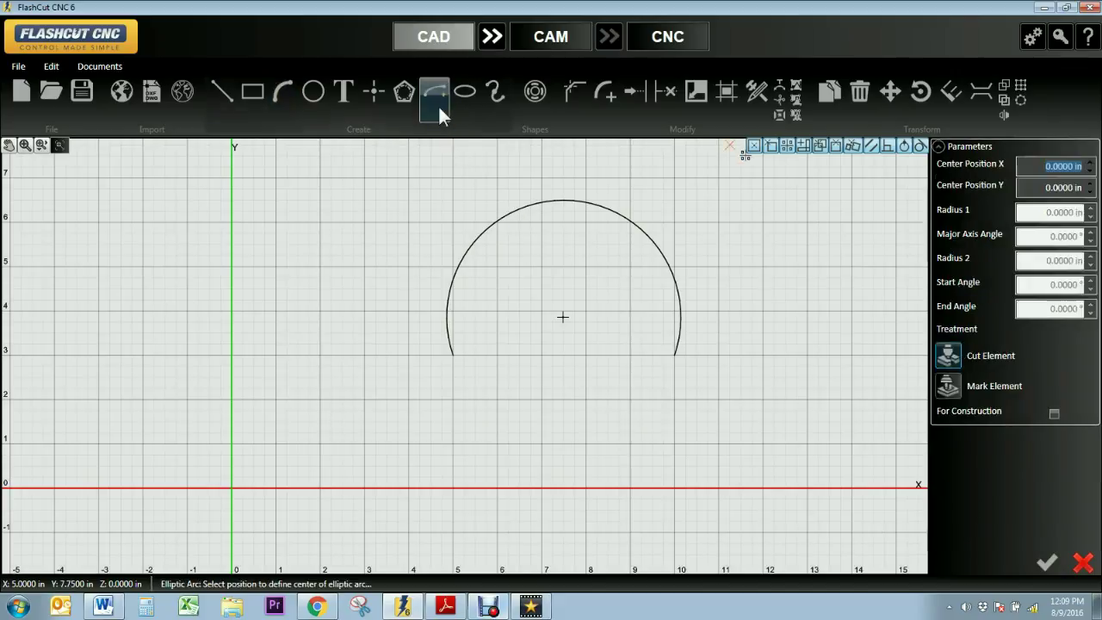
click(564, 377)
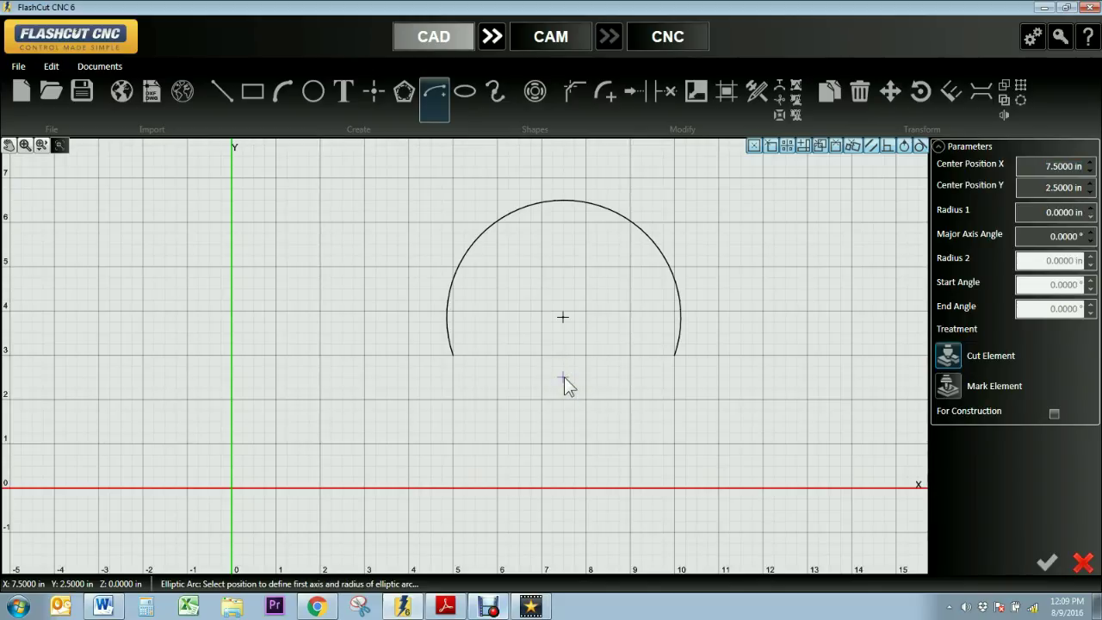
click(564, 445)
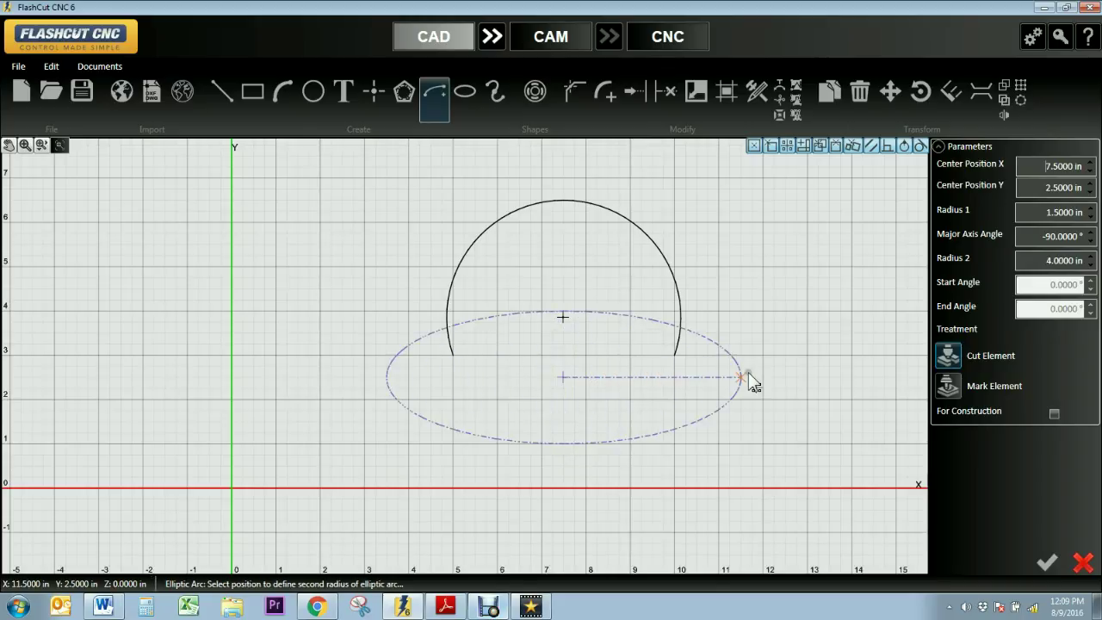
click(850, 377)
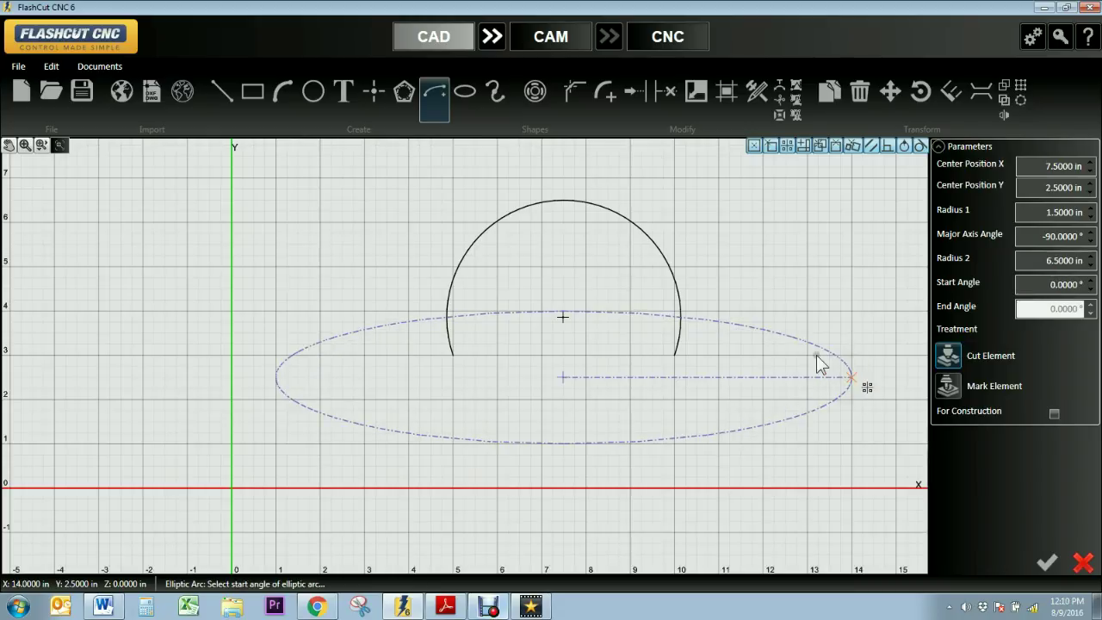
click(454, 317)
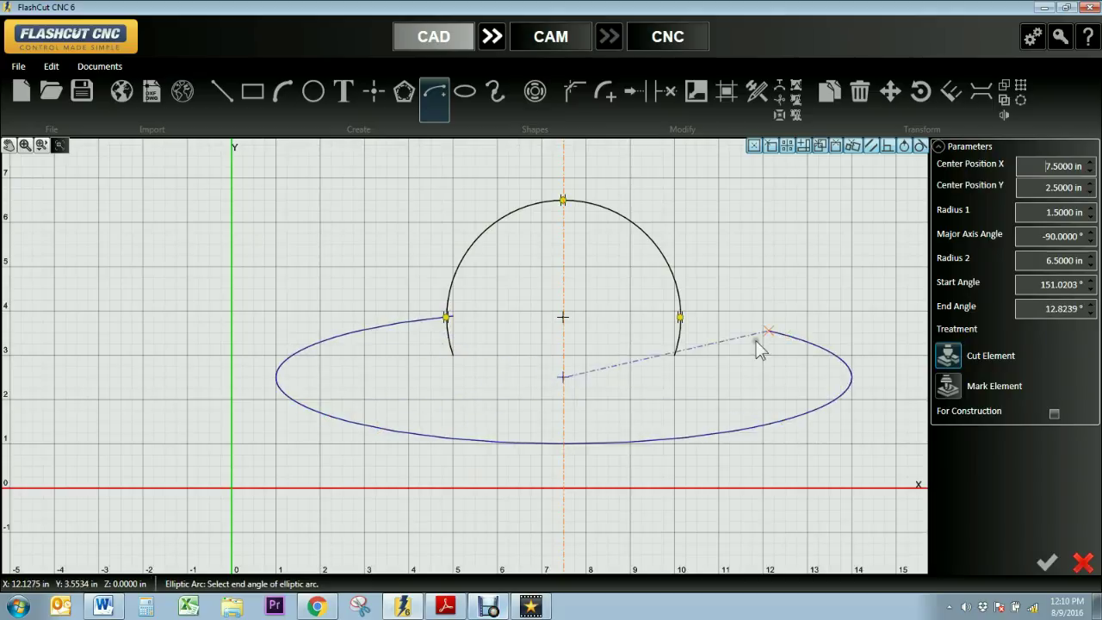
click(671, 317)
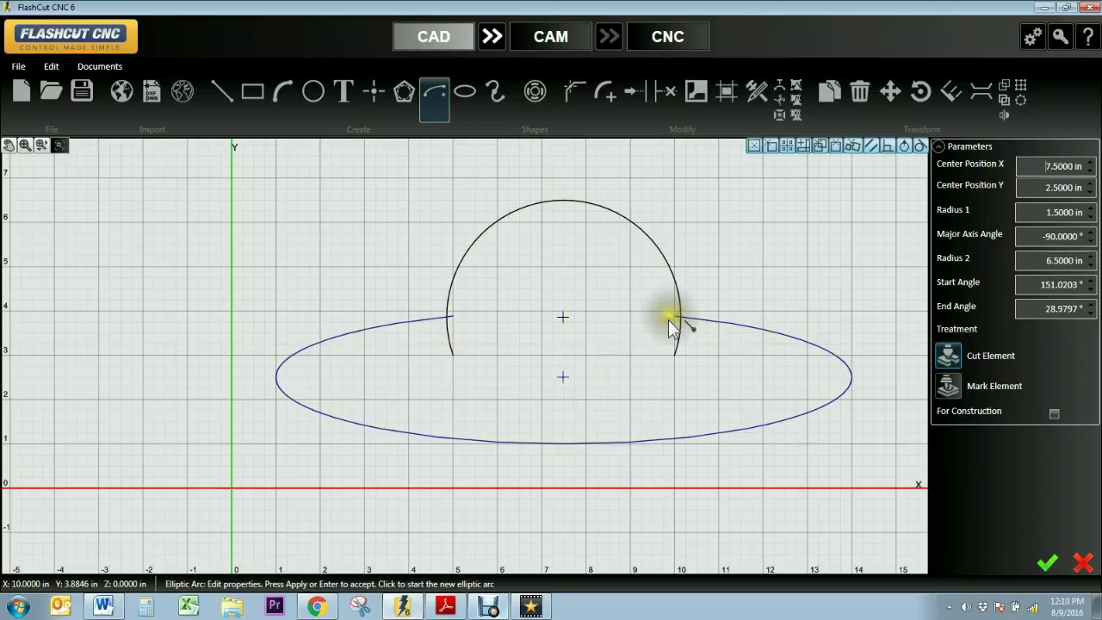
click(1045, 565)
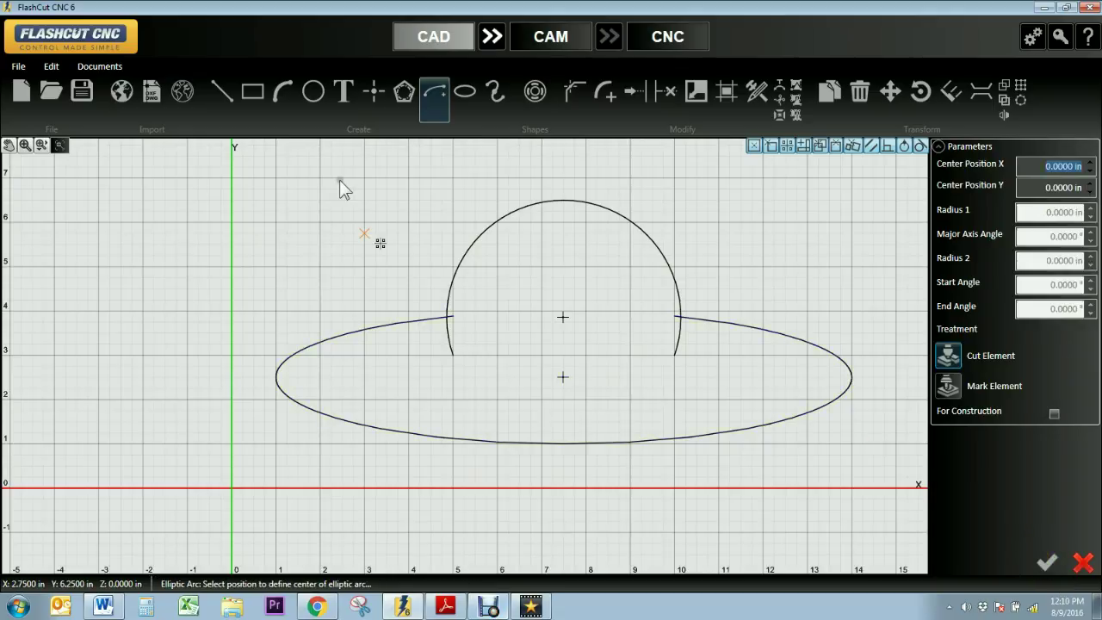
- Trim the dome stubs and ellipse overhangs at both dome ends
click(668, 90)
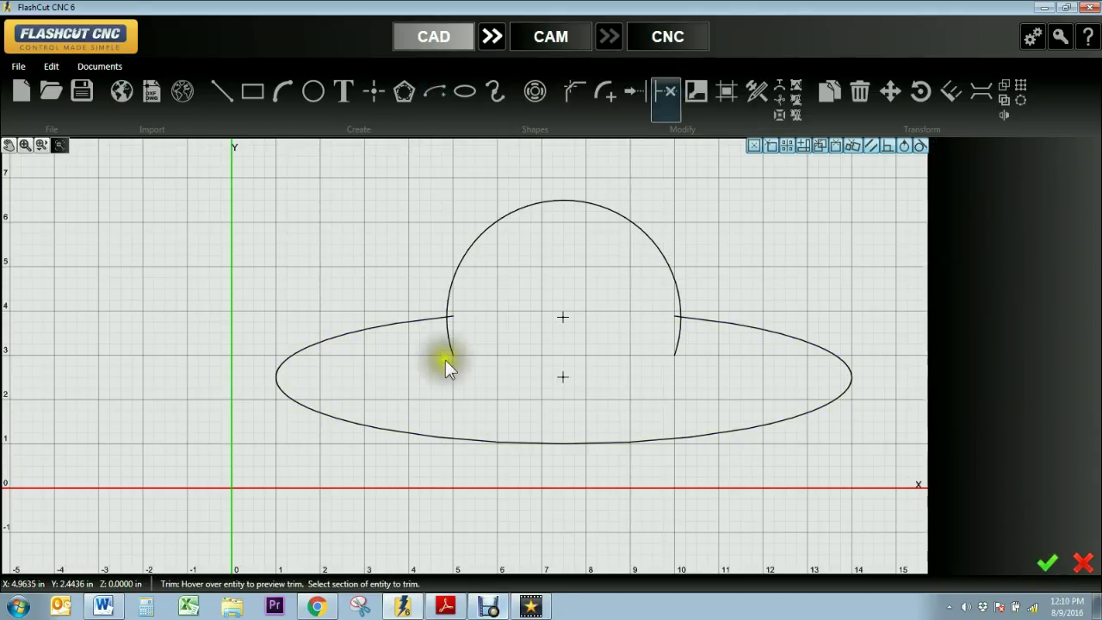
click(449, 343)
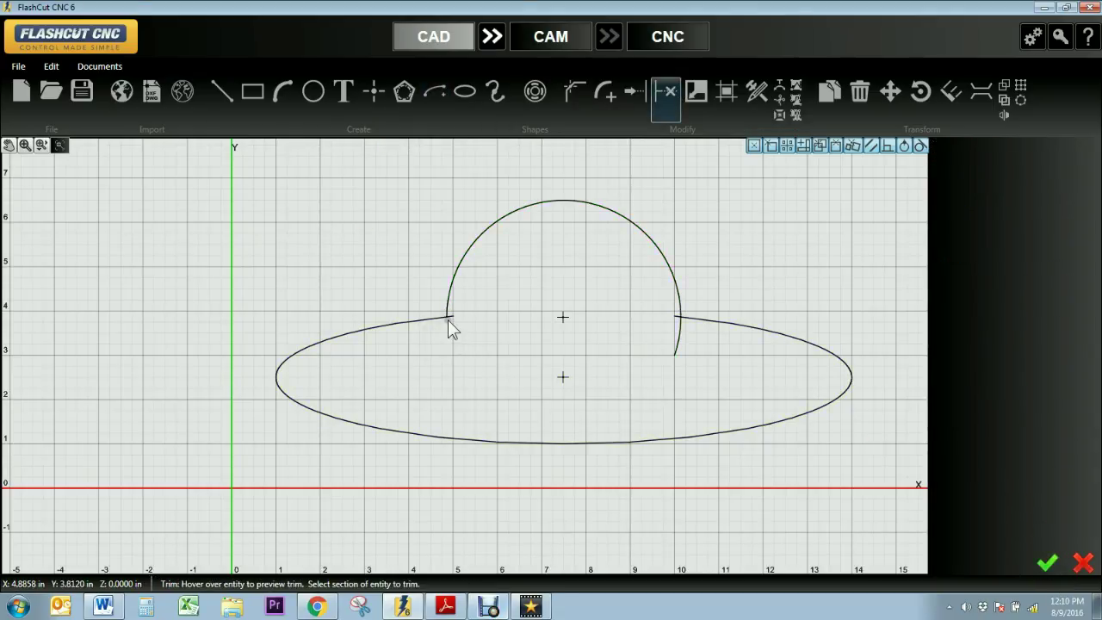
click(452, 315)
click(680, 336)
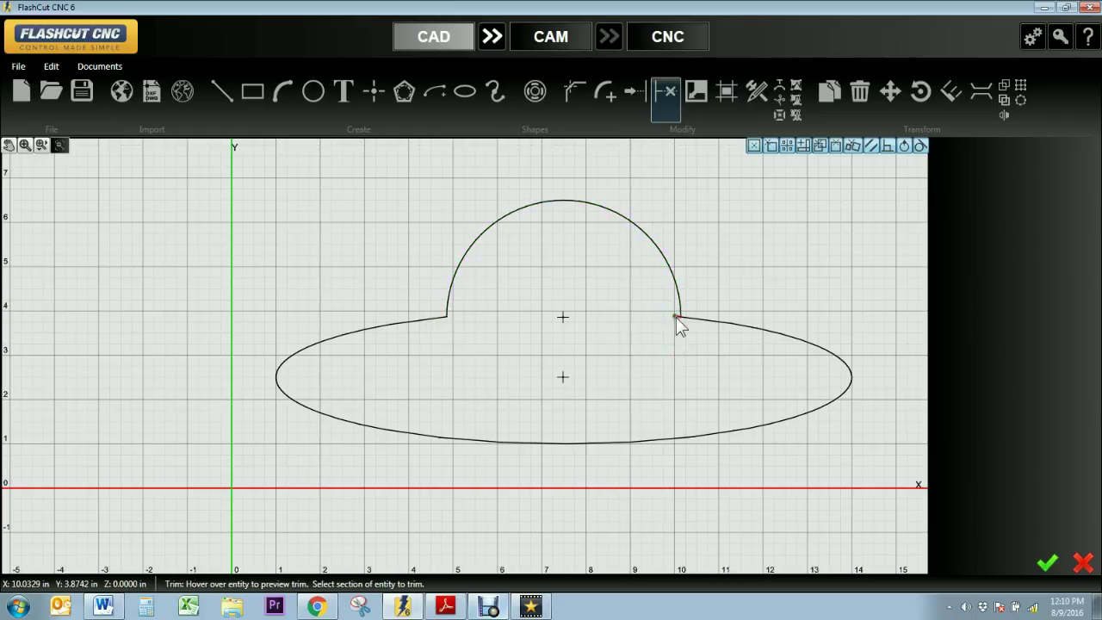
click(675, 317)
click(1048, 562)
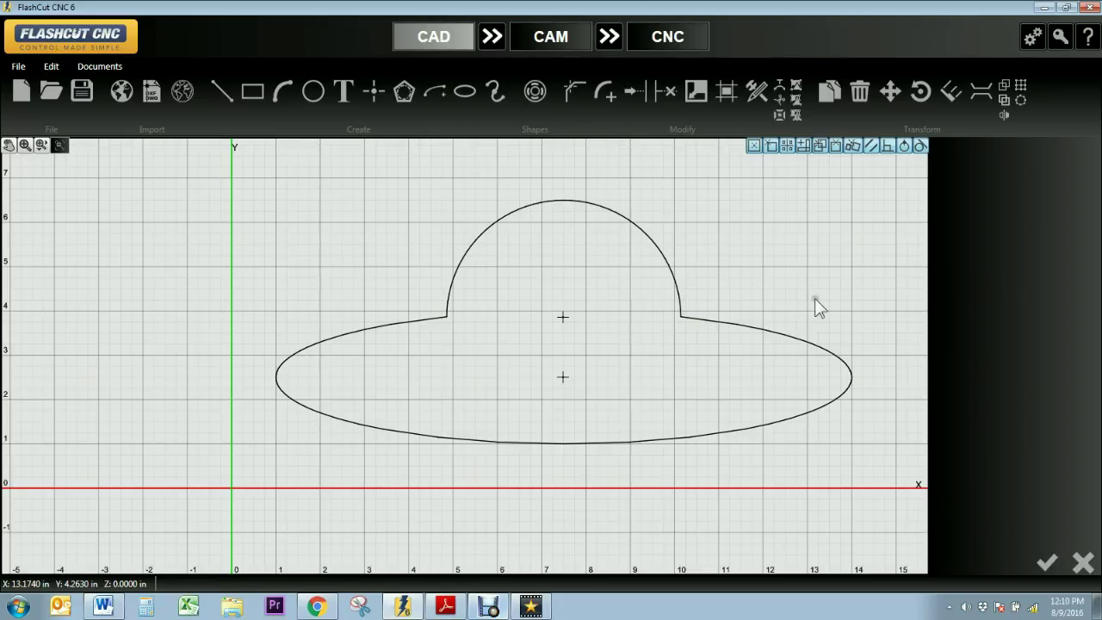
- Offset only the dome arc 0.45 in inward, without chain selection
click(726, 97)
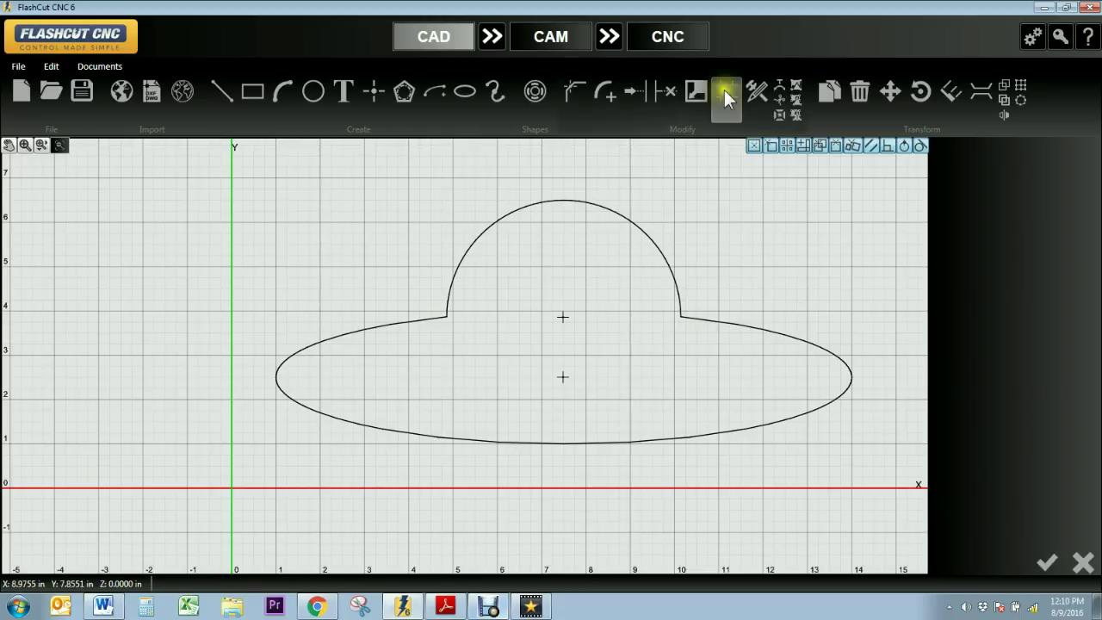
click(591, 205)
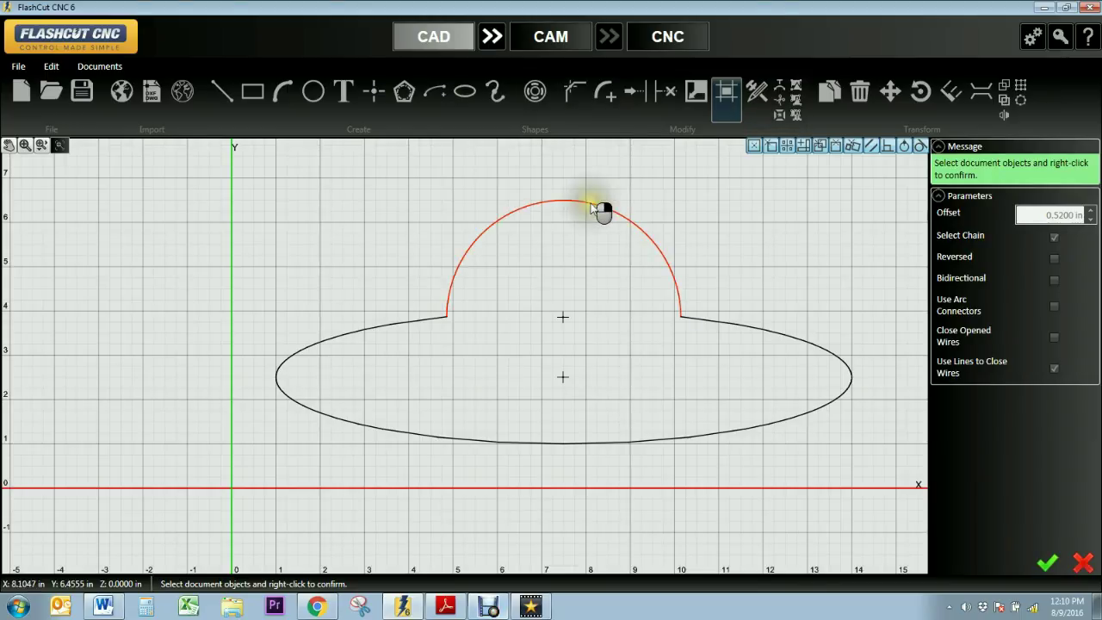
right_click(592, 208)
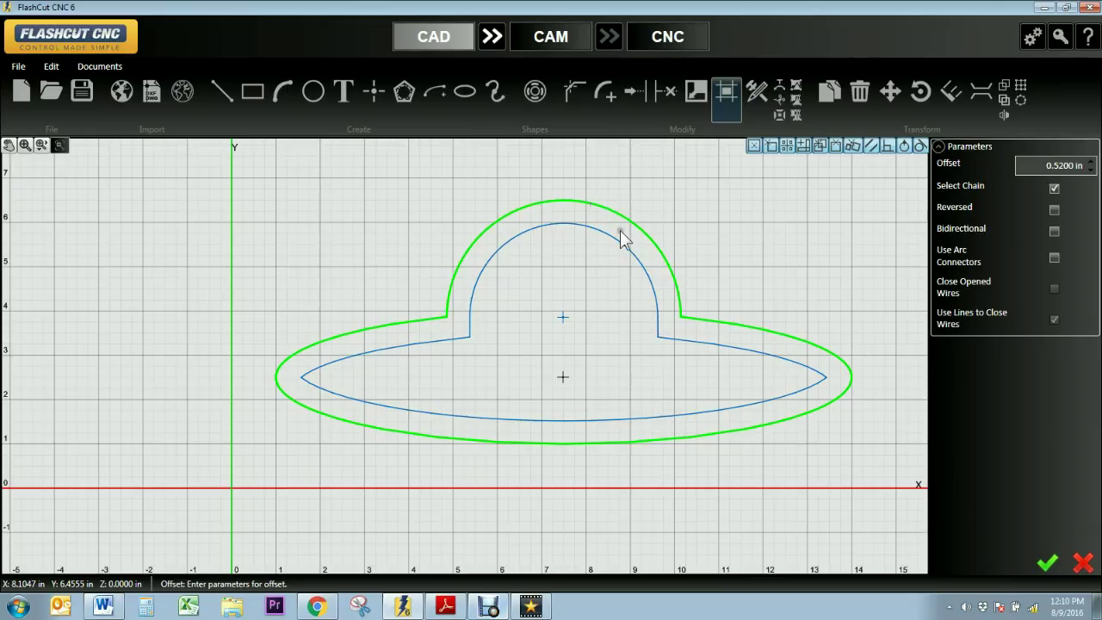
click(1054, 188)
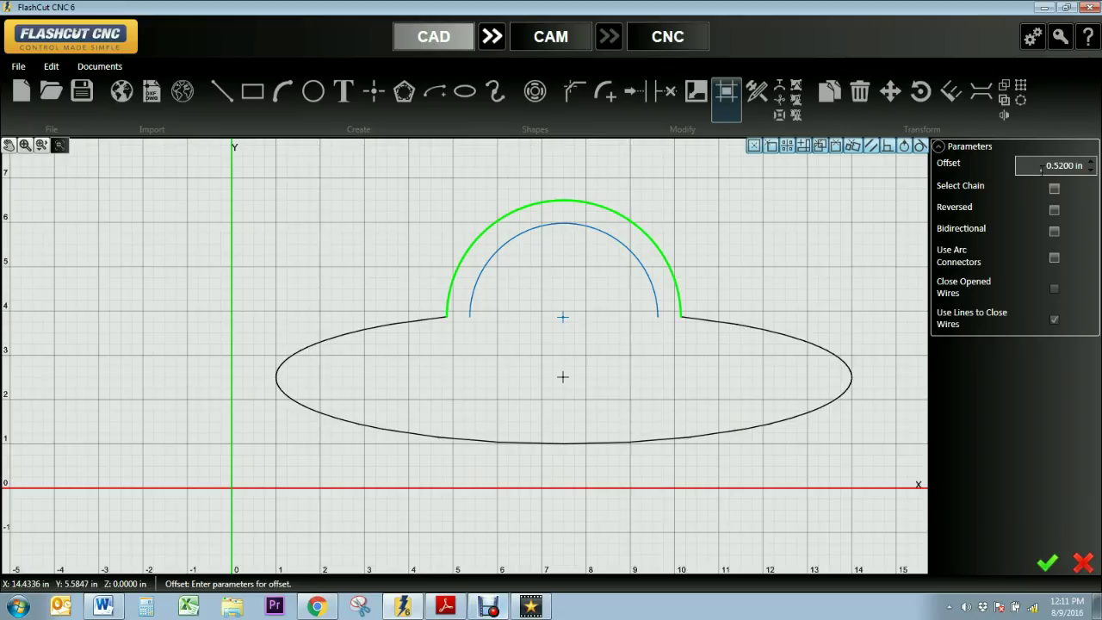
click(1090, 170)
click(1091, 170)
click(1090, 170)
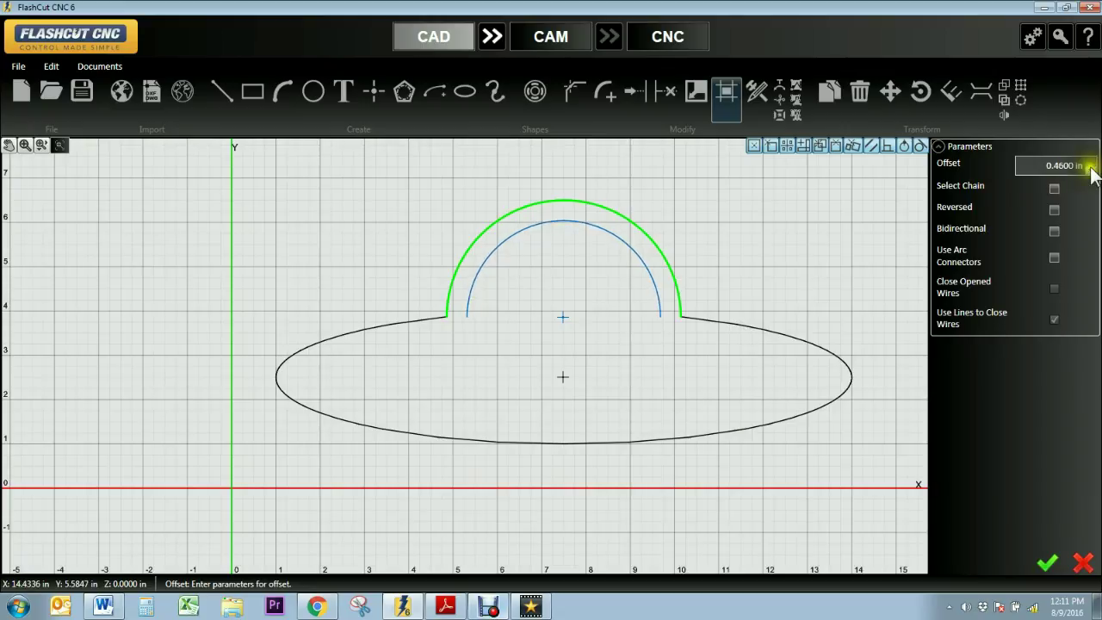
click(1090, 169)
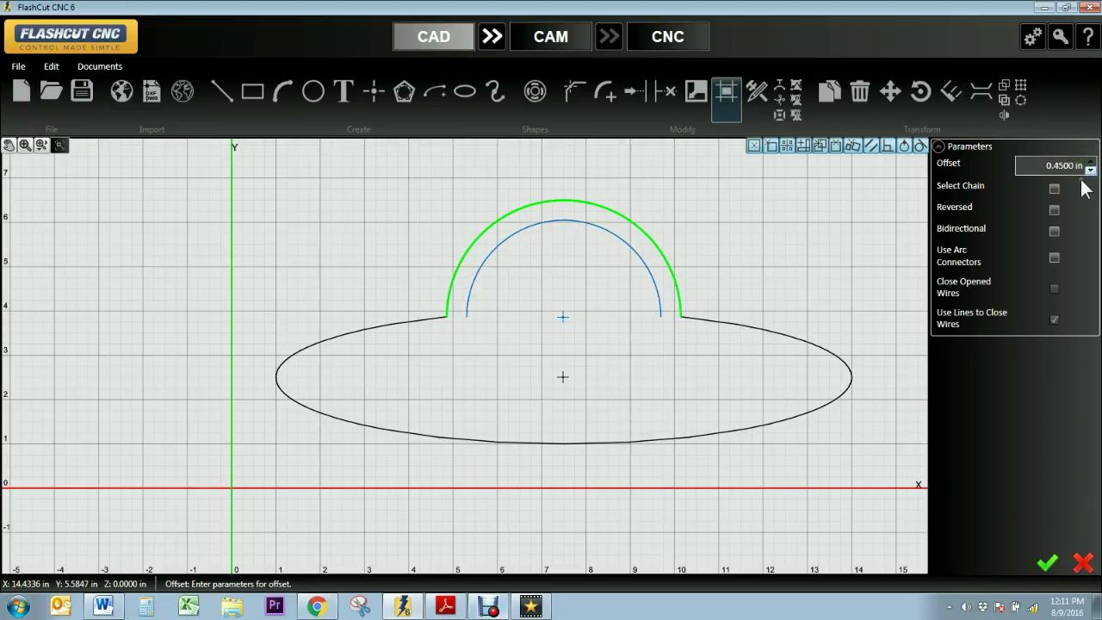
click(1046, 562)
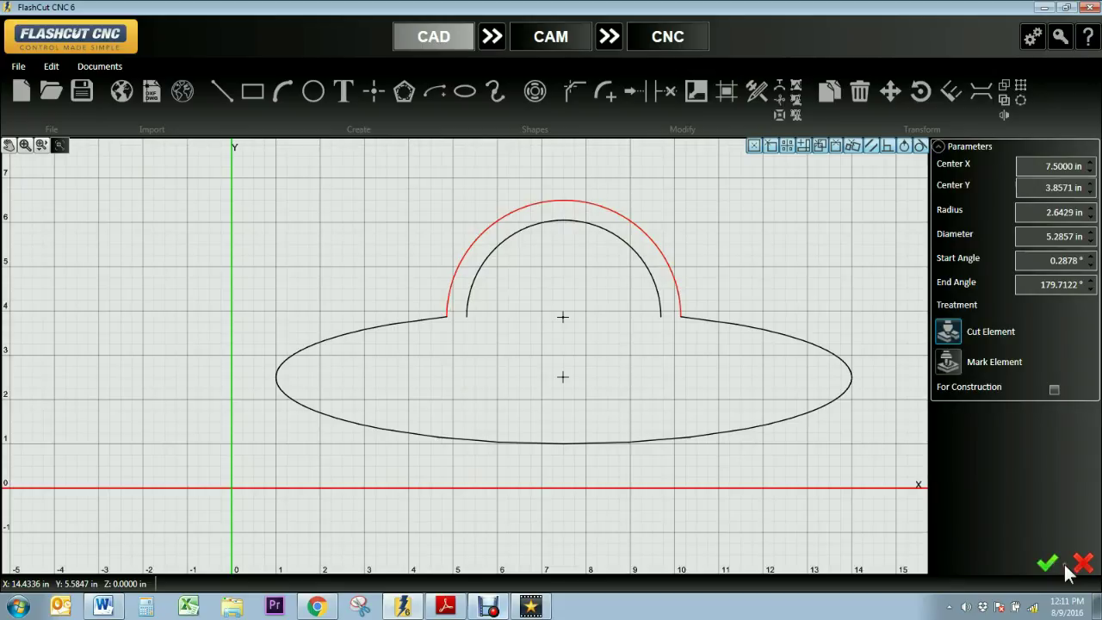
- Draw a straight line joining the inner dome arc's two ends at y 3.8704 in
click(221, 92)
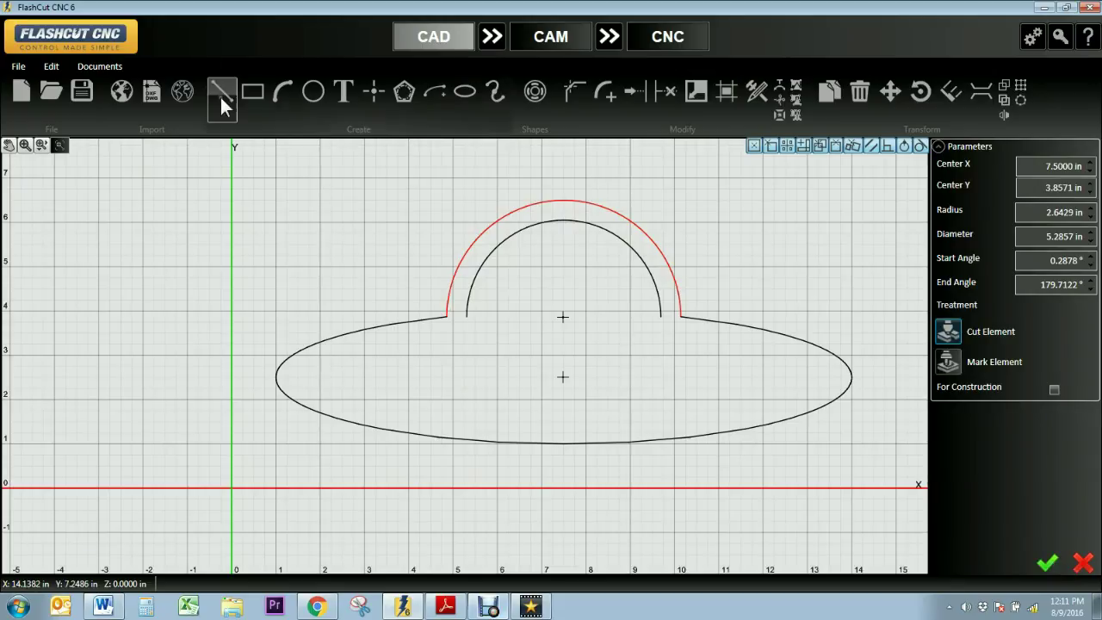
click(467, 316)
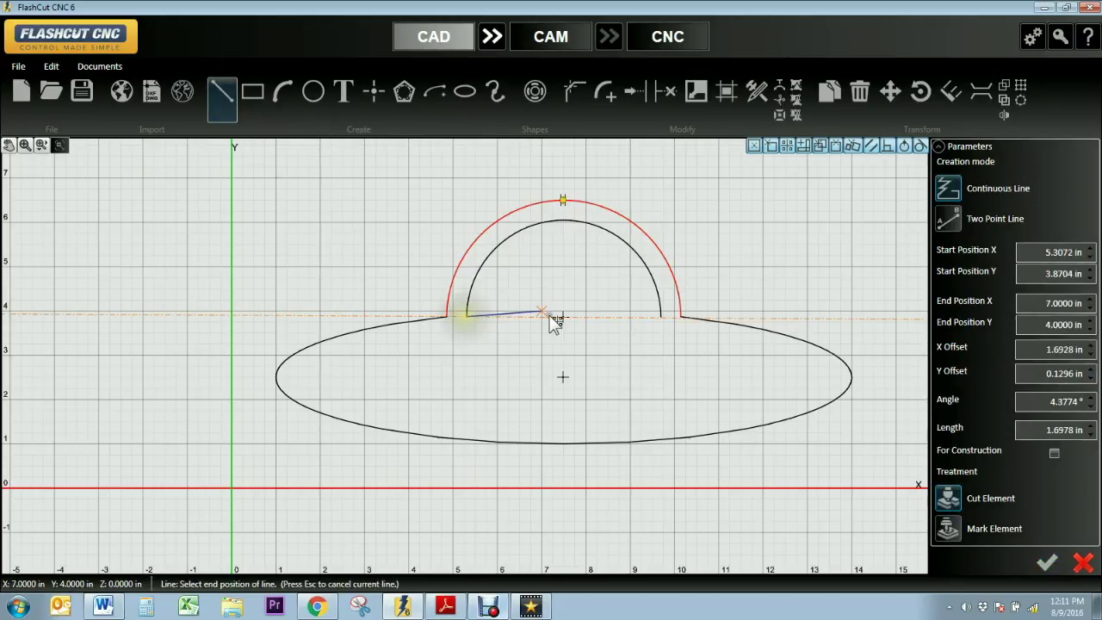
click(660, 316)
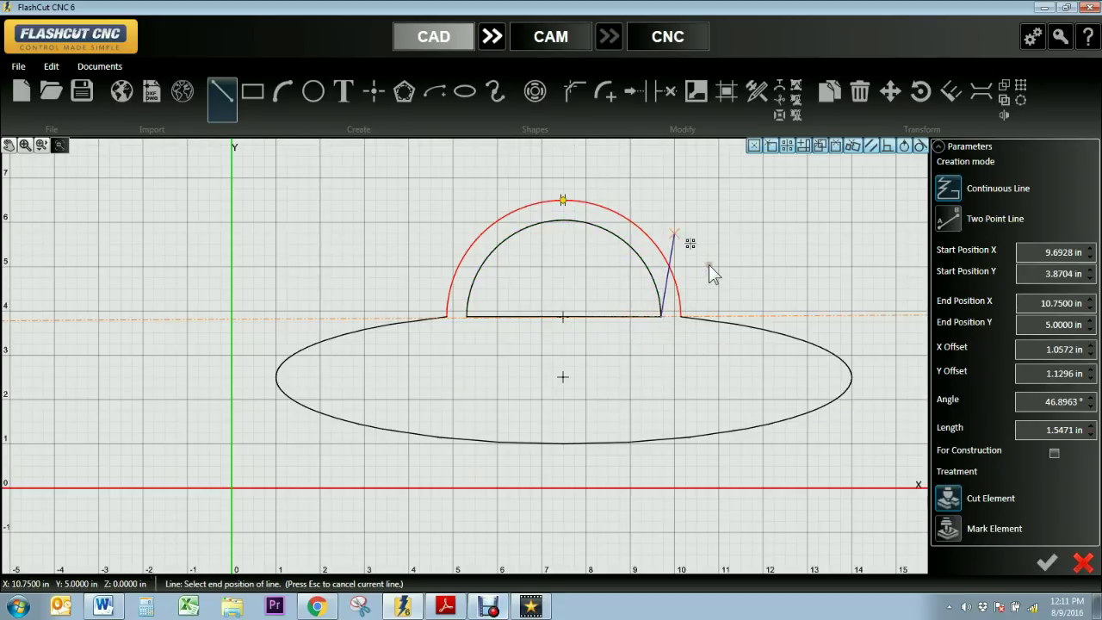
key(Escape)
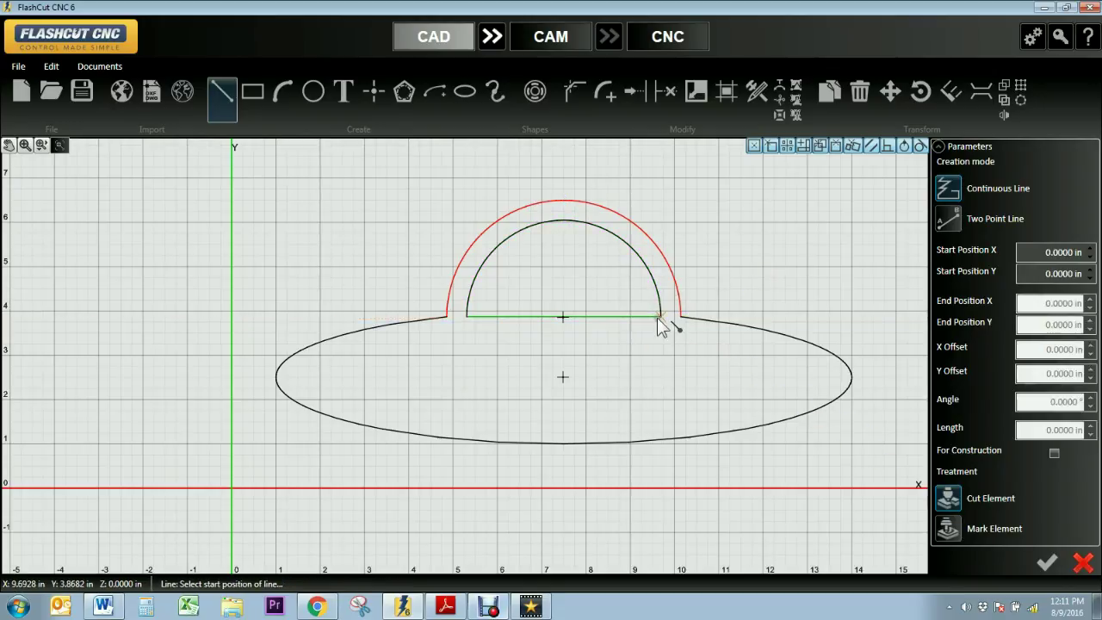
scroll(660, 325, up, 2)
scroll(479, 319, up, 1)
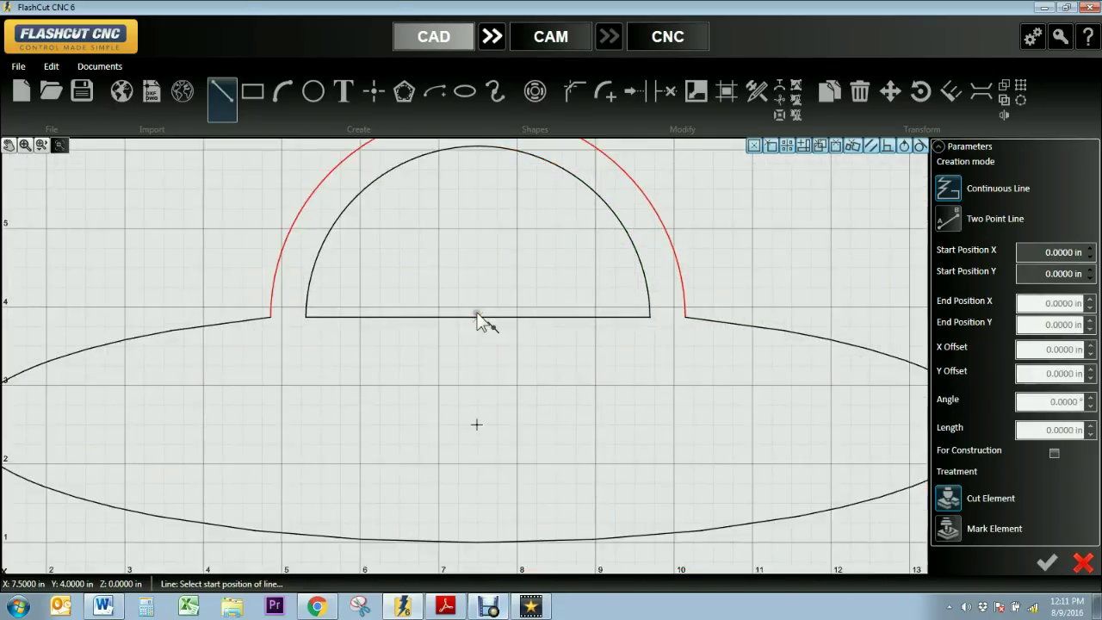
scroll(480, 320, down, 1)
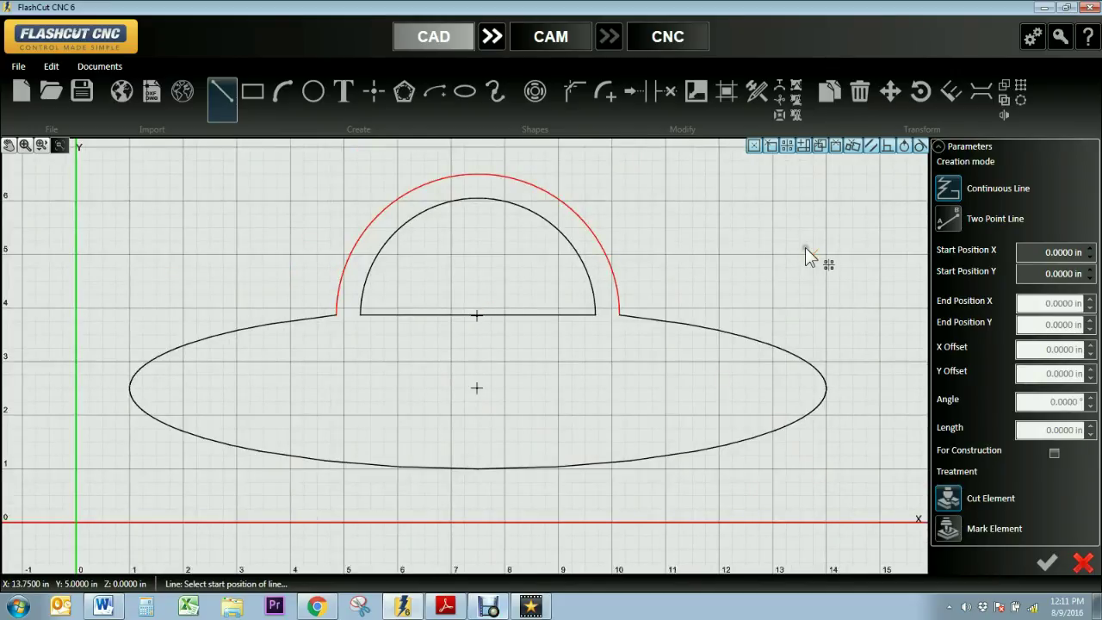
- Draw a six-sided hexagon centred at (4.25, 2.5) with a reduced side length, 0.72 in inscribed radius
click(402, 92)
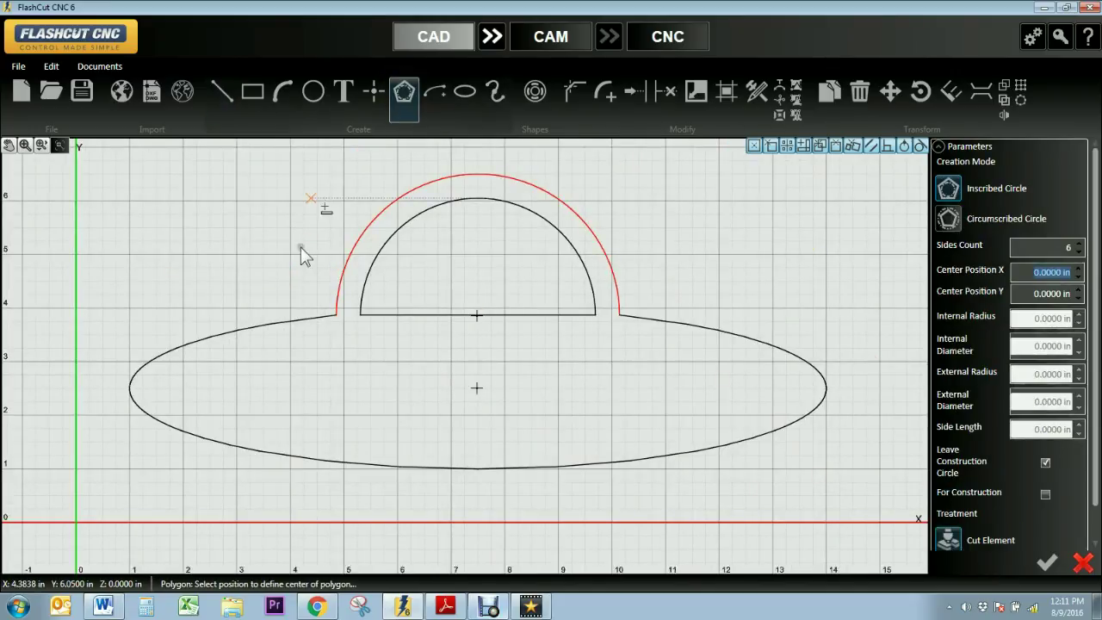
click(300, 394)
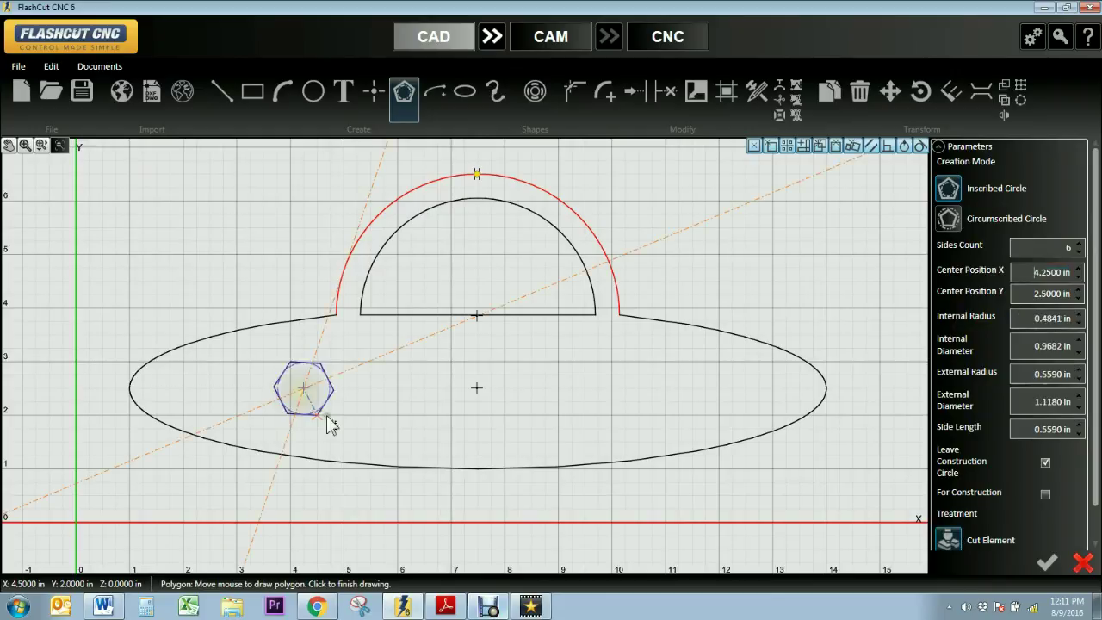
click(341, 422)
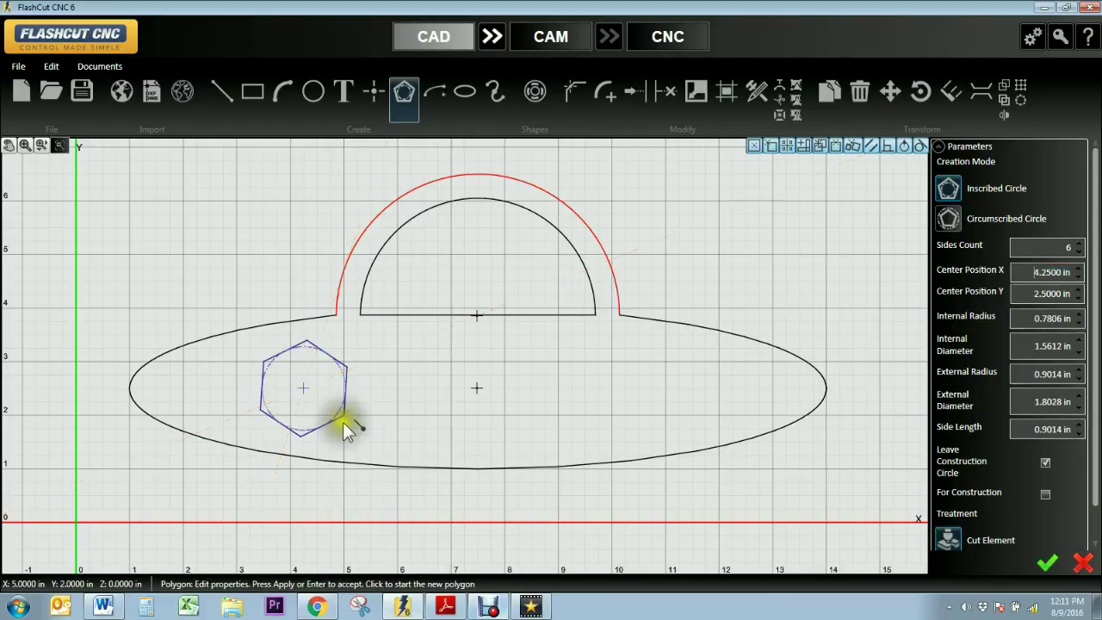
click(1078, 253)
click(1078, 252)
click(1078, 252)
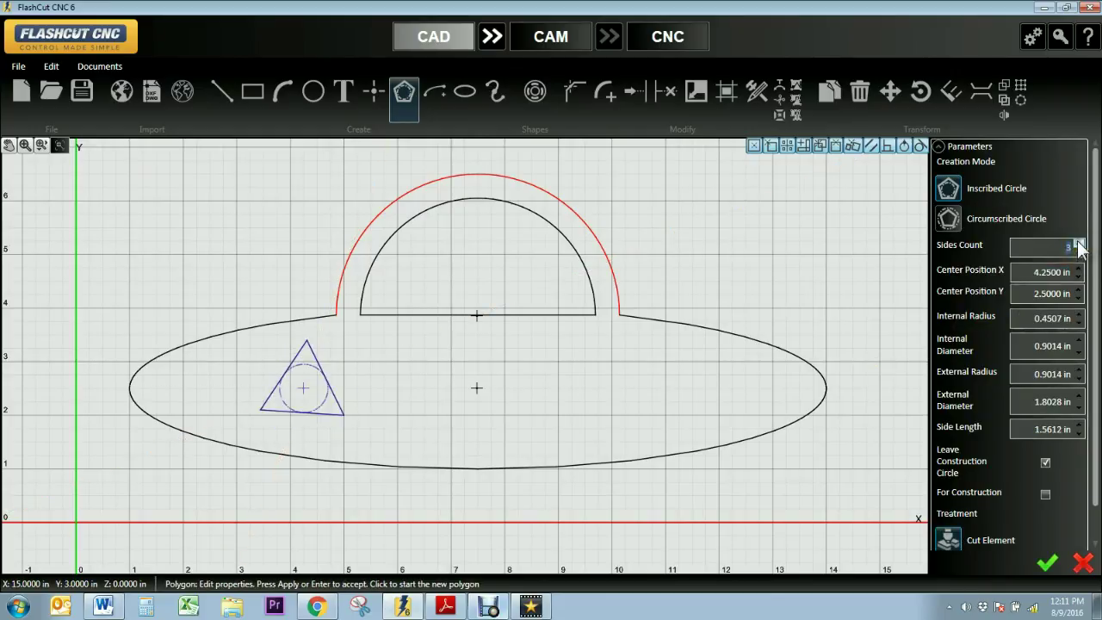
click(1078, 244)
click(1078, 244)
click(1078, 243)
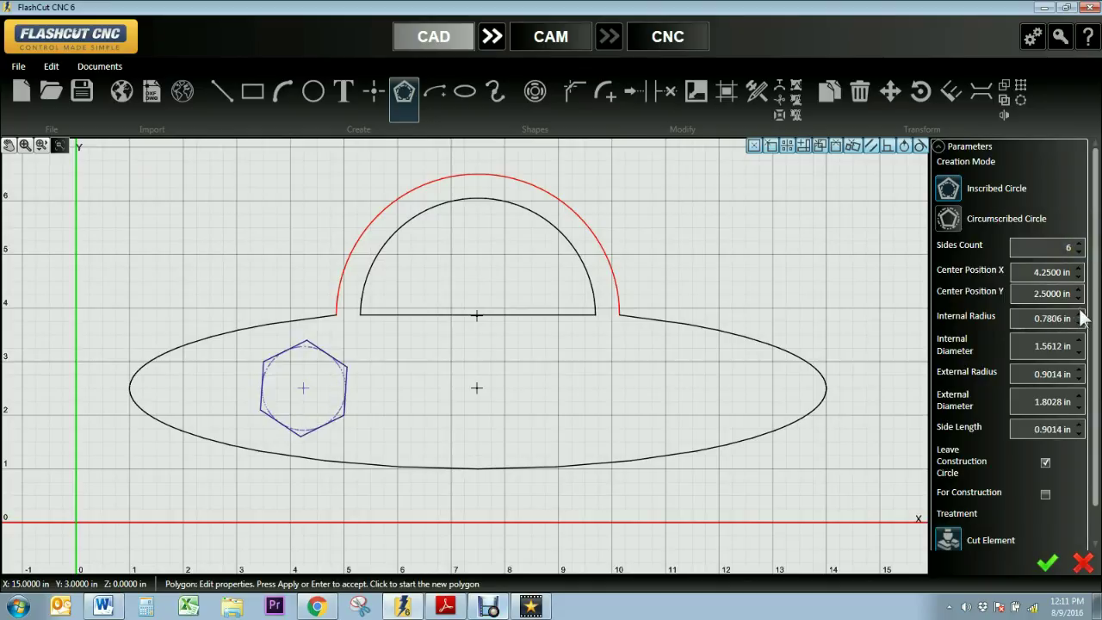
click(1079, 433)
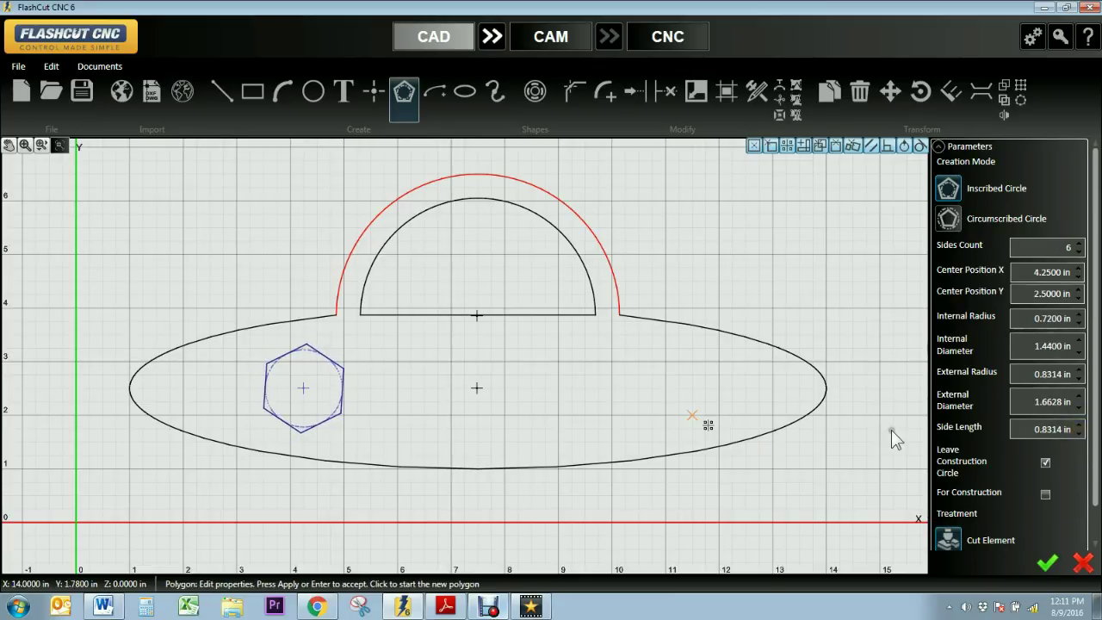
click(1047, 563)
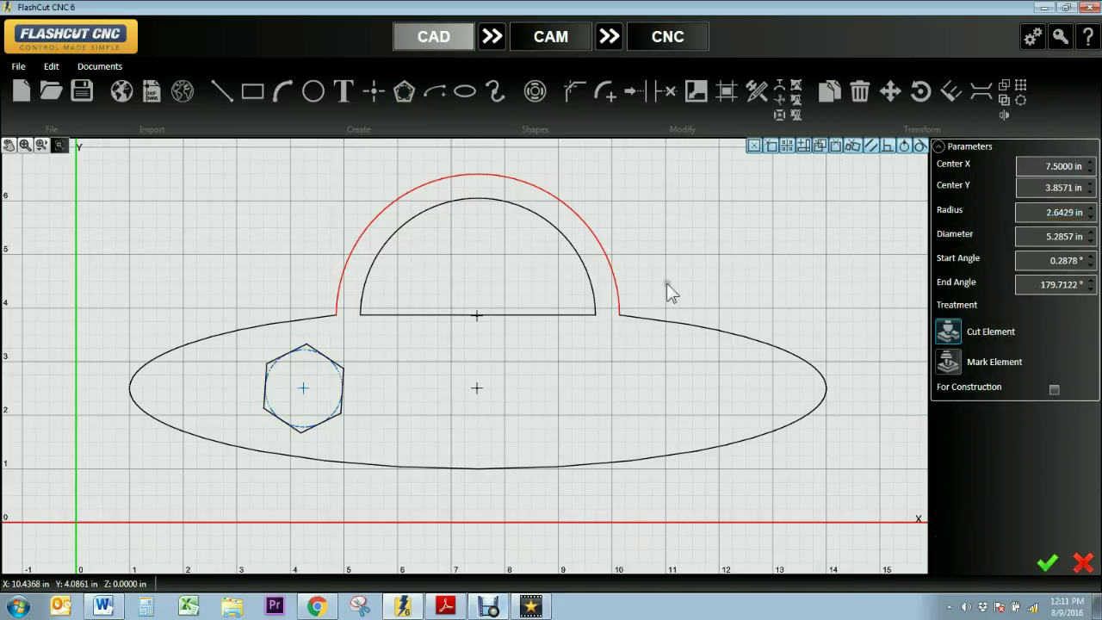
click(786, 244)
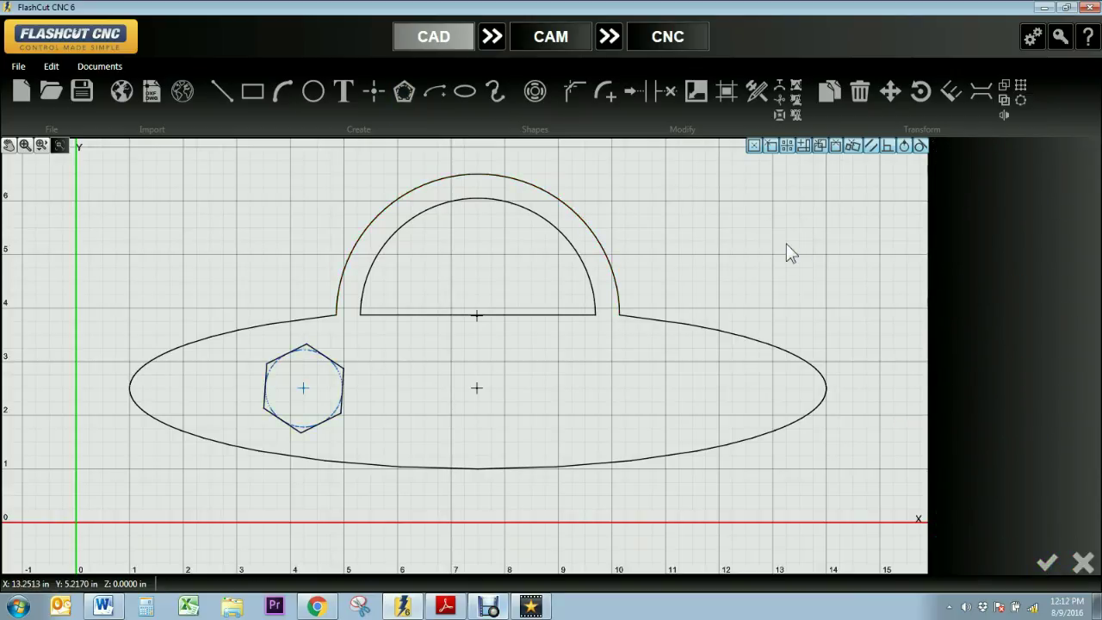
- Copy the hexagon from its centre to about 6.5 in right, on the saucer's right side
click(828, 93)
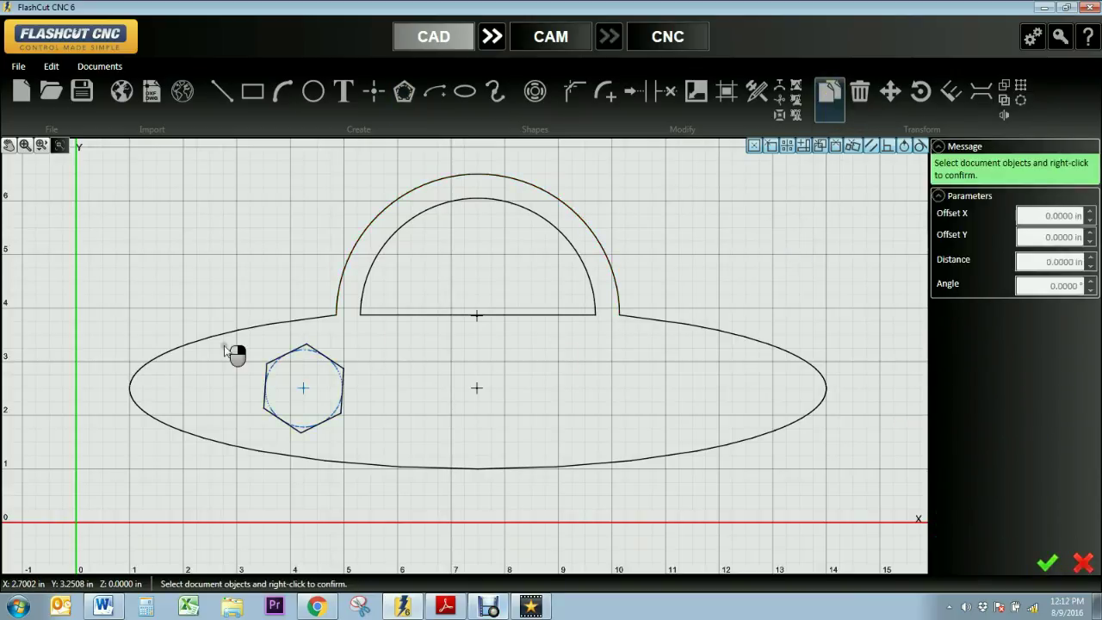
drag(248, 332, 381, 446)
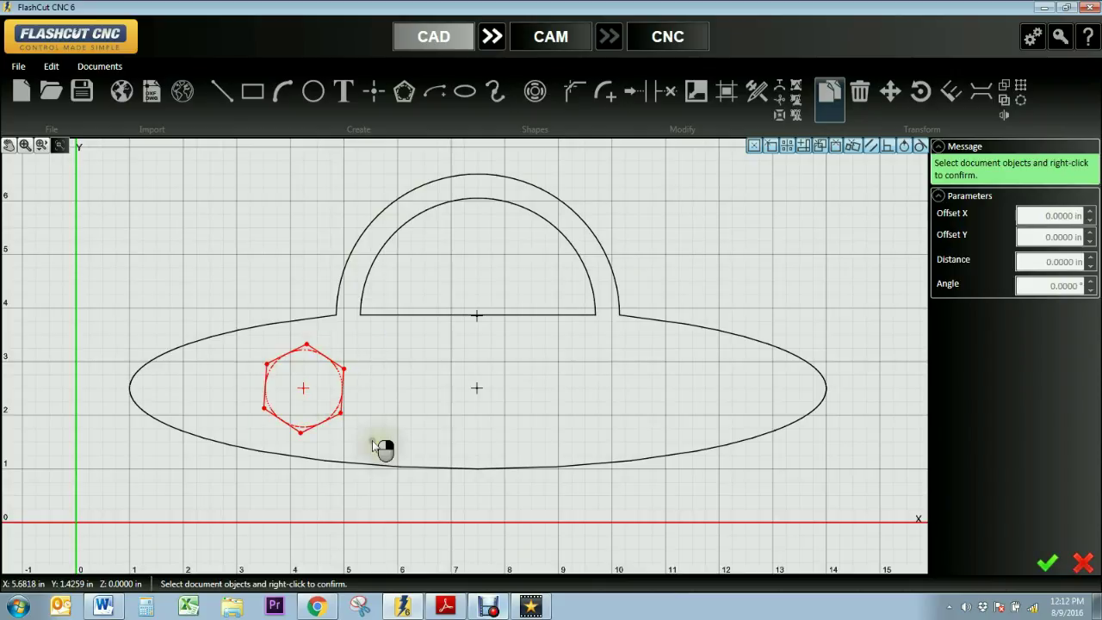
right_click(334, 393)
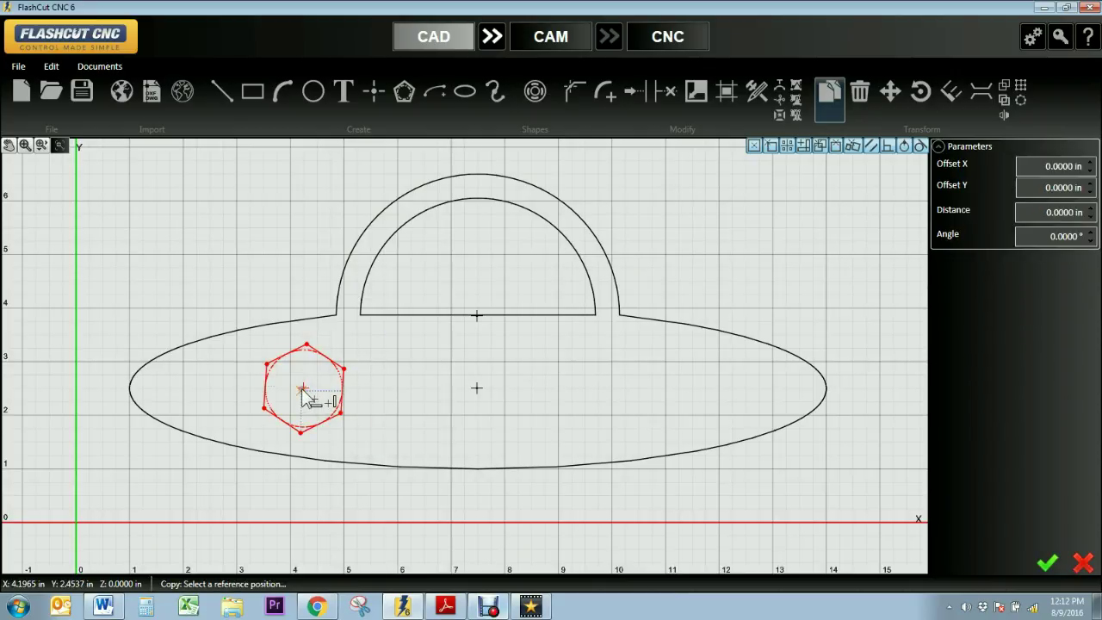
click(303, 389)
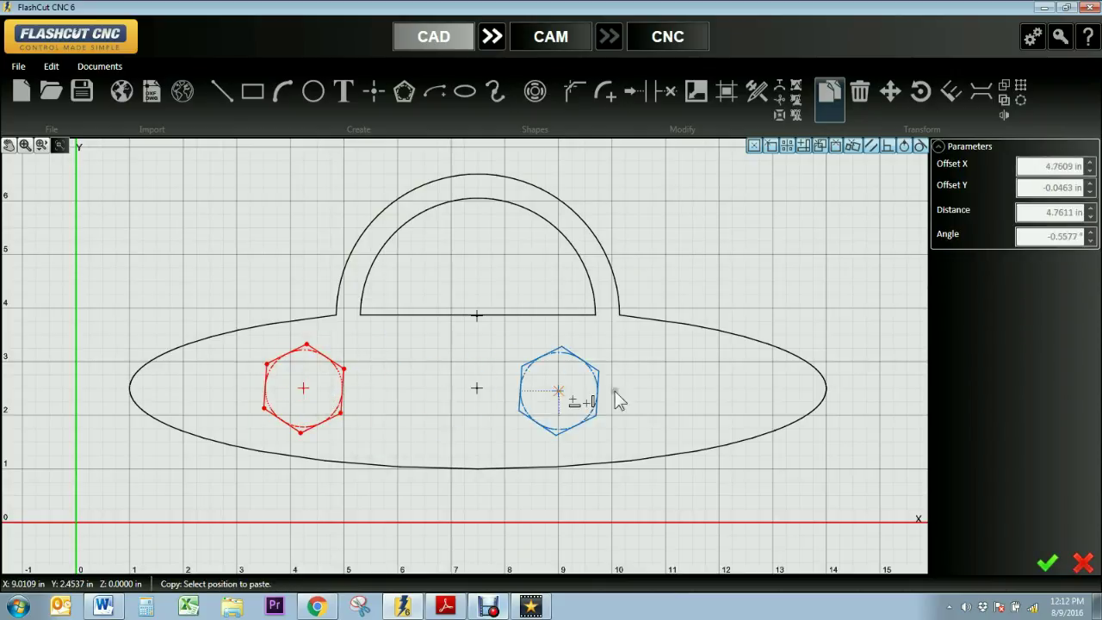
click(654, 396)
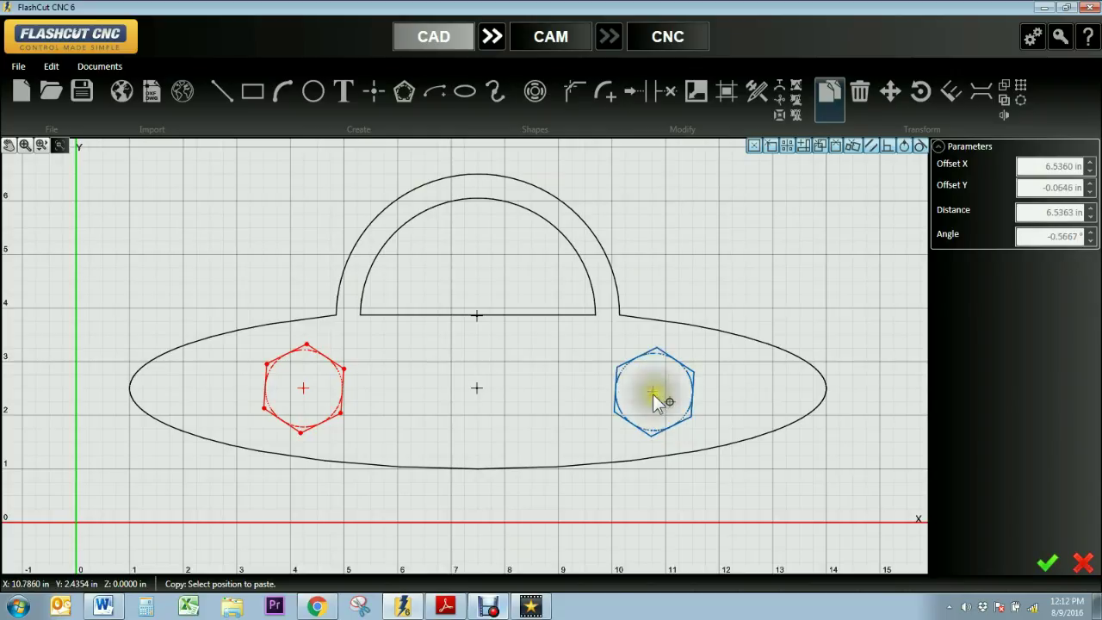
click(1048, 562)
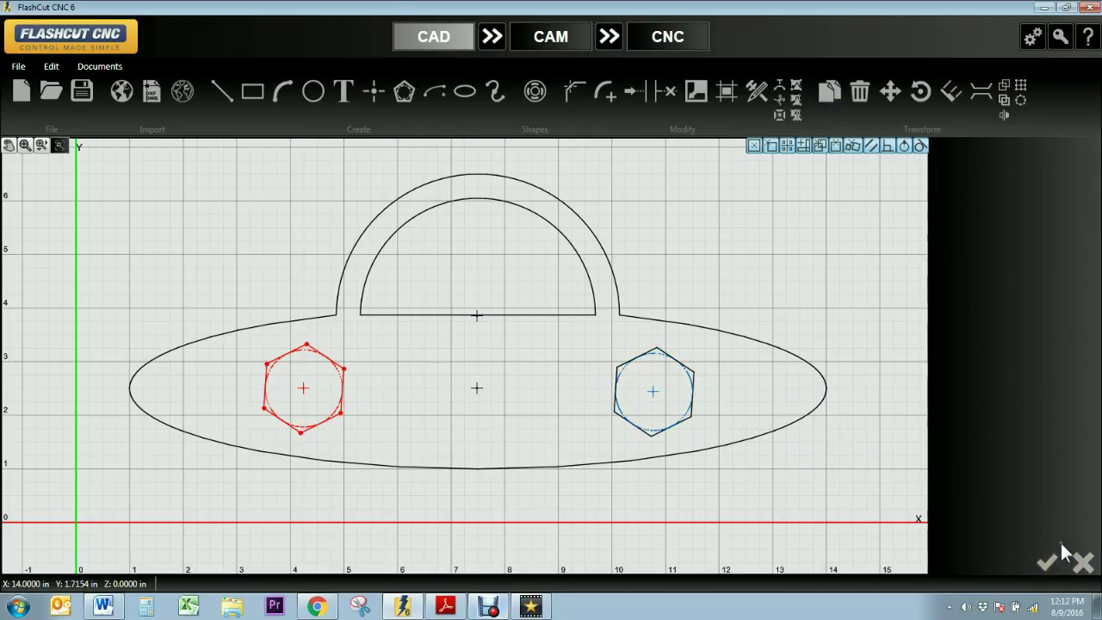
click(785, 282)
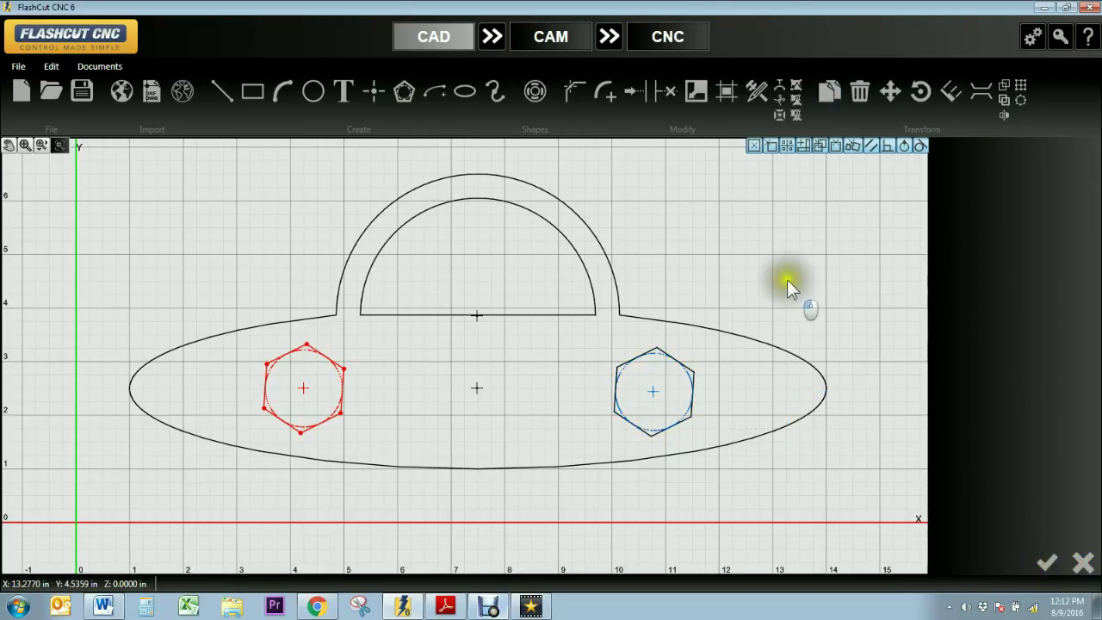
- Draw a tall ellipse centred at (7.5, 2.5) with 0.5 in major radius
click(464, 93)
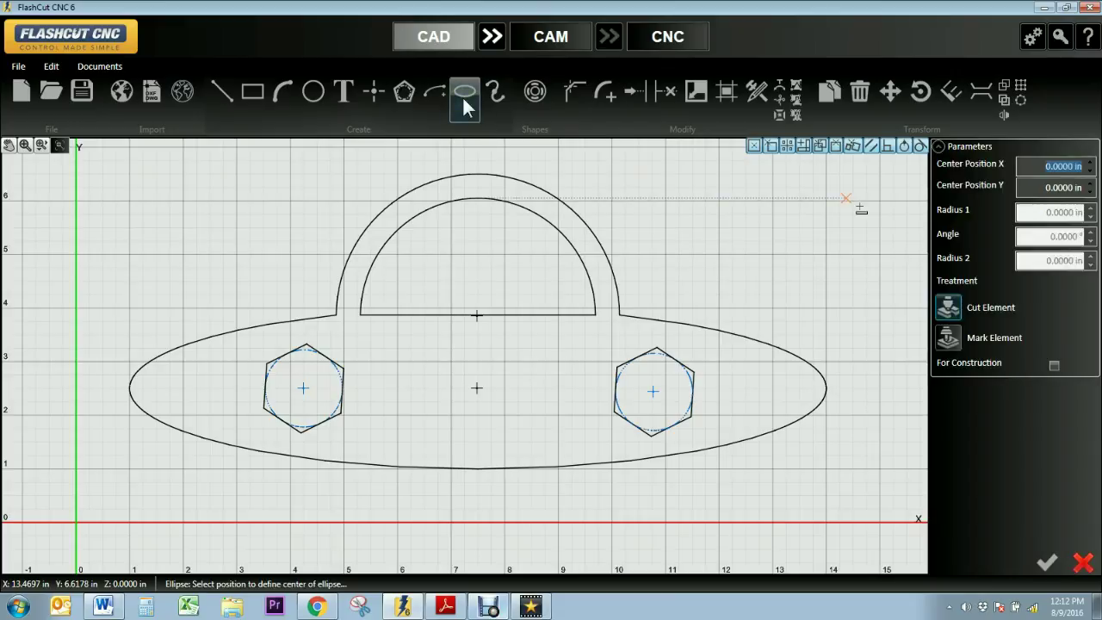
click(476, 390)
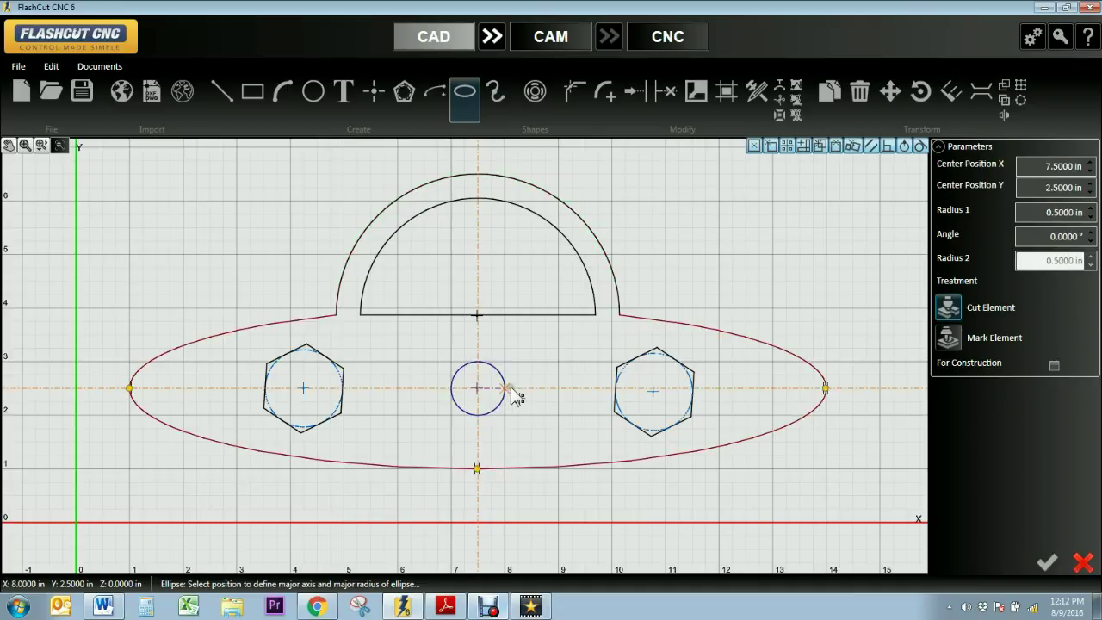
click(508, 388)
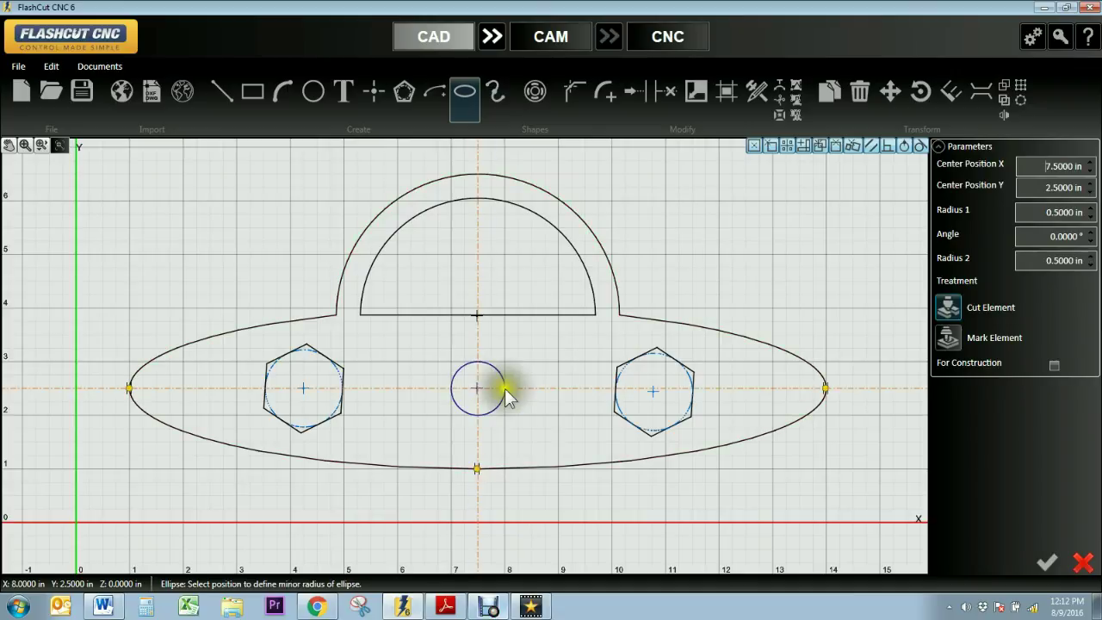
click(478, 465)
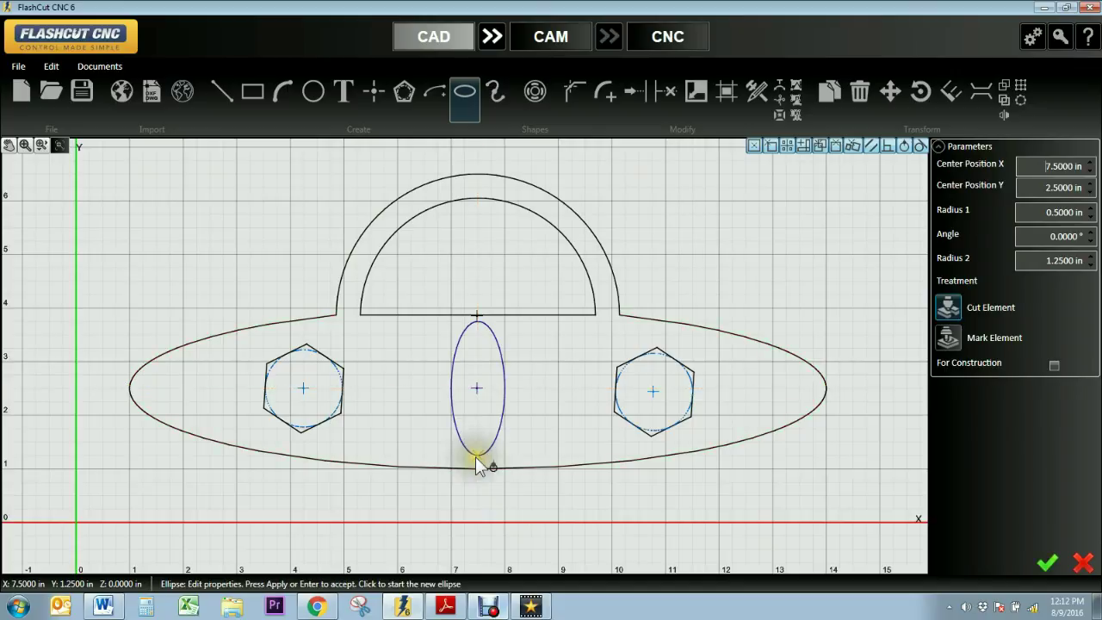
- Add a smaller upright ellipse centred at (6, 2.5) with 0.25 in radius
click(397, 390)
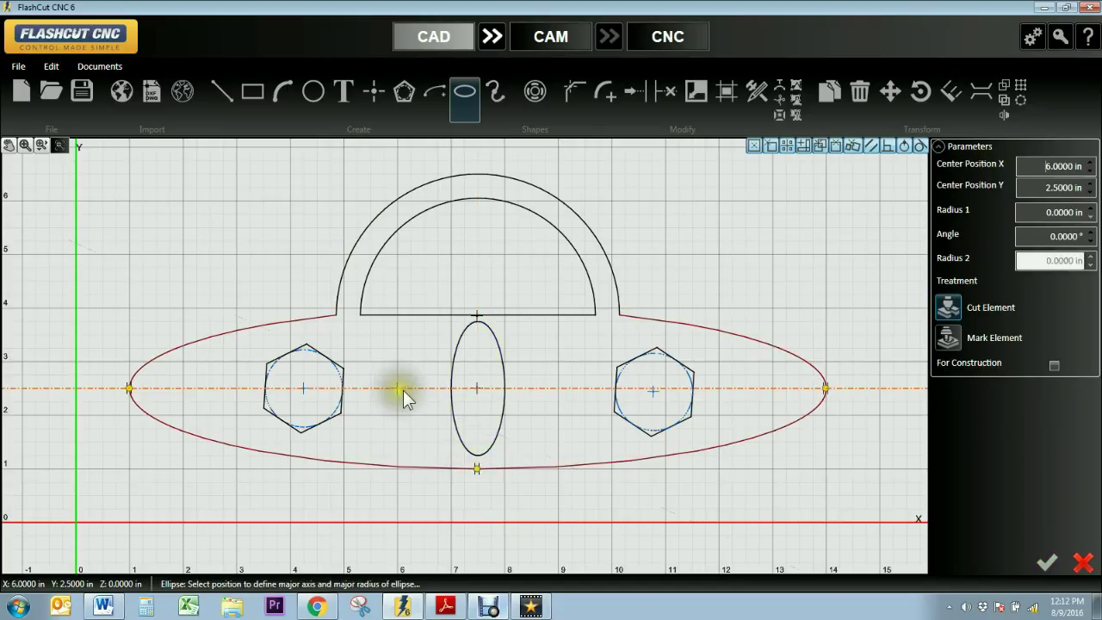
click(416, 396)
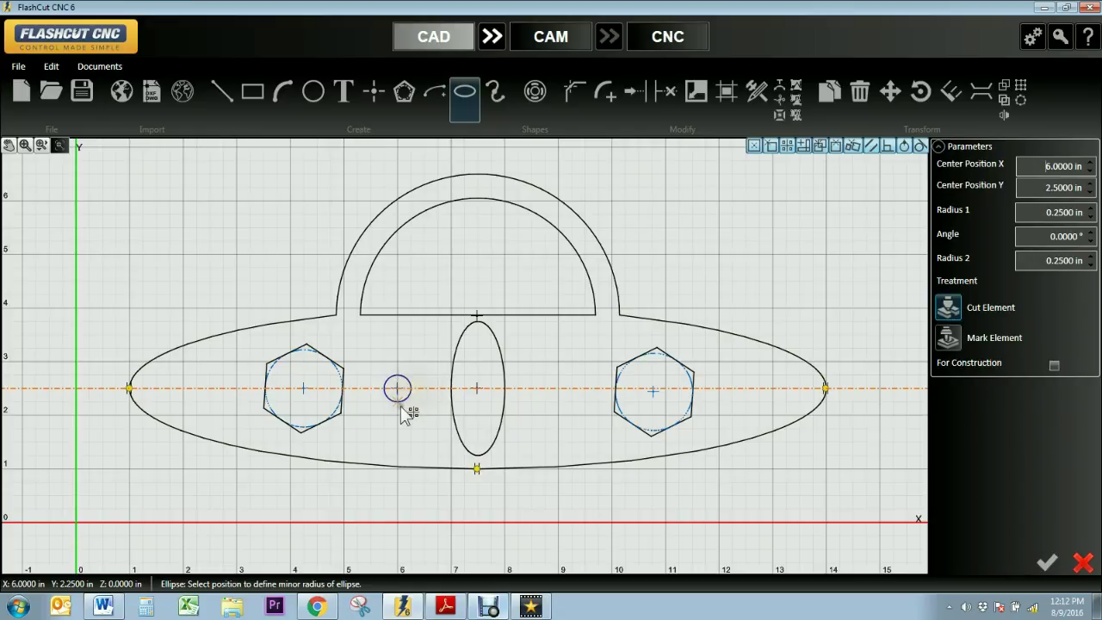
click(398, 427)
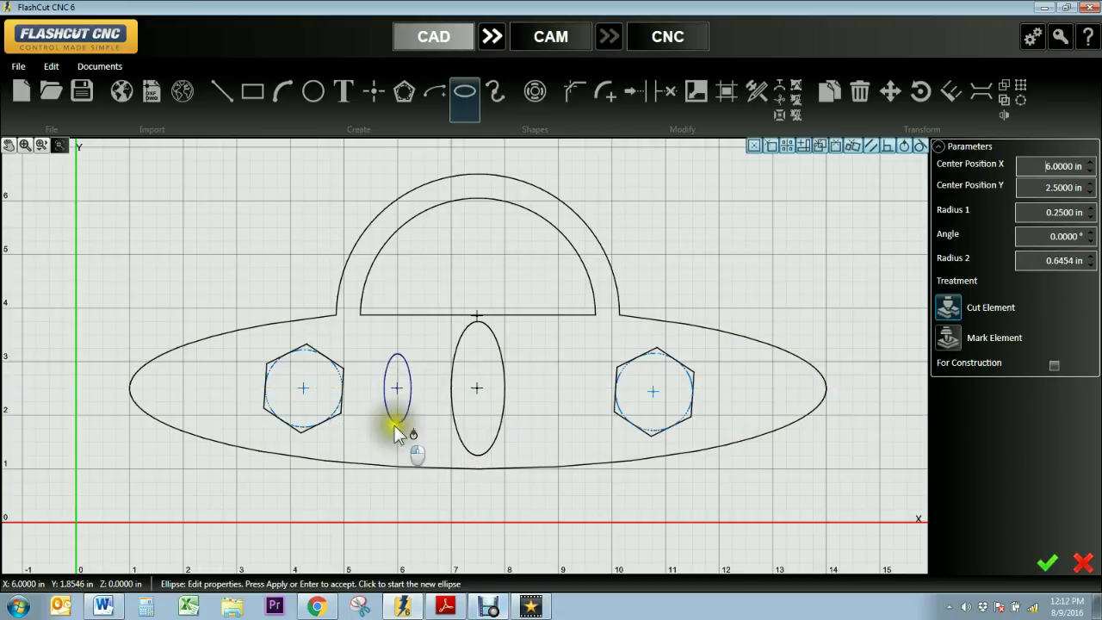
click(1047, 563)
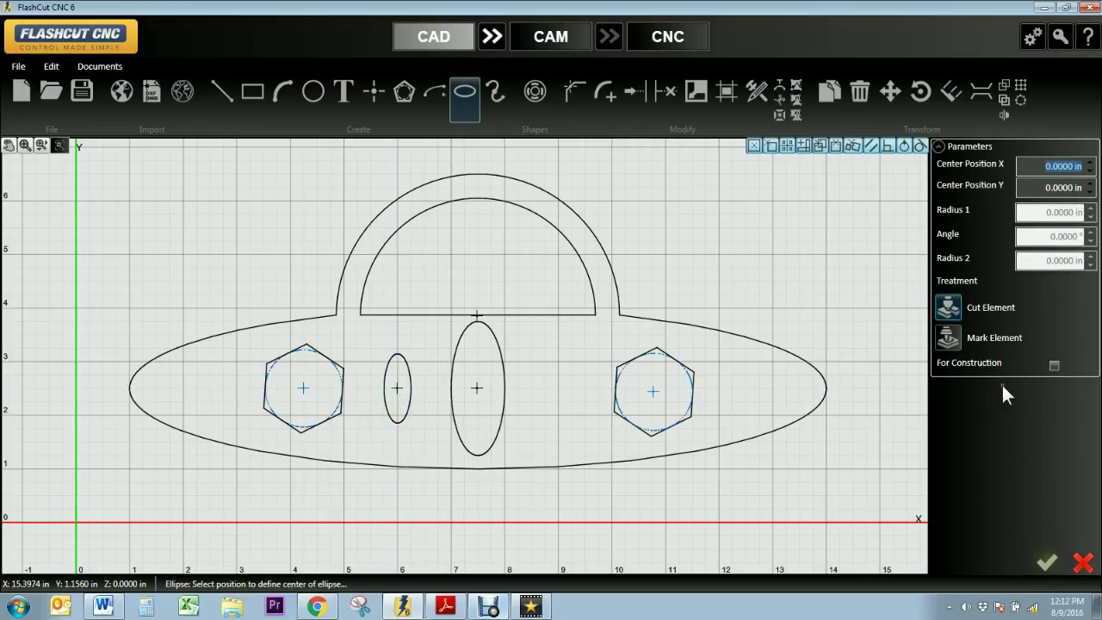
click(829, 91)
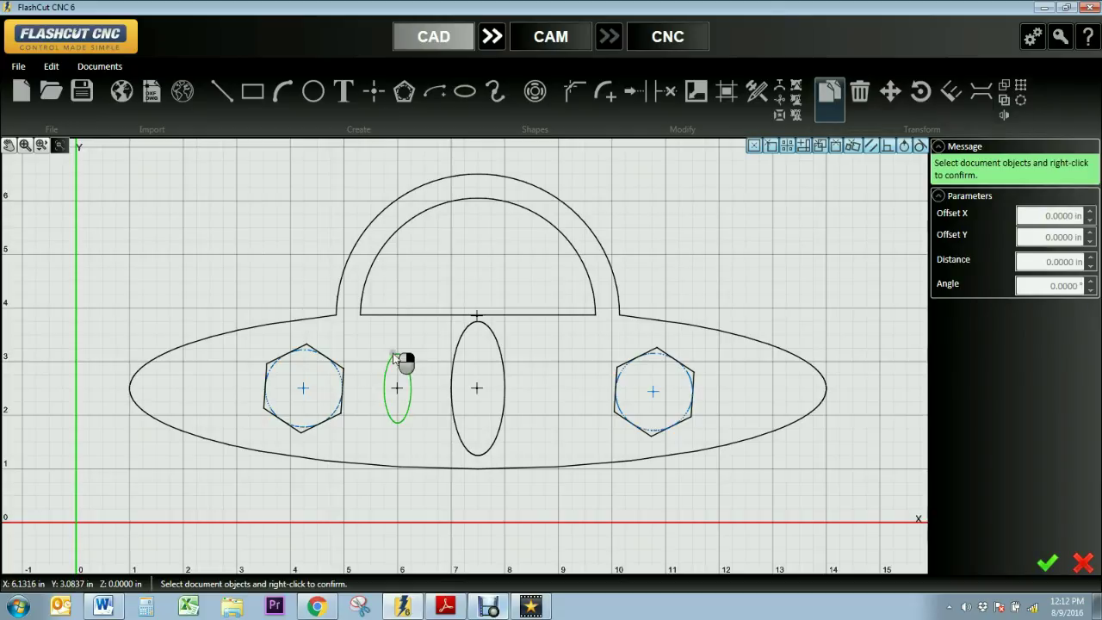
- Copy the small ellipse porthole 3.25 in to the right, placing it at (9.25, 2.5)
drag(385, 352, 415, 433)
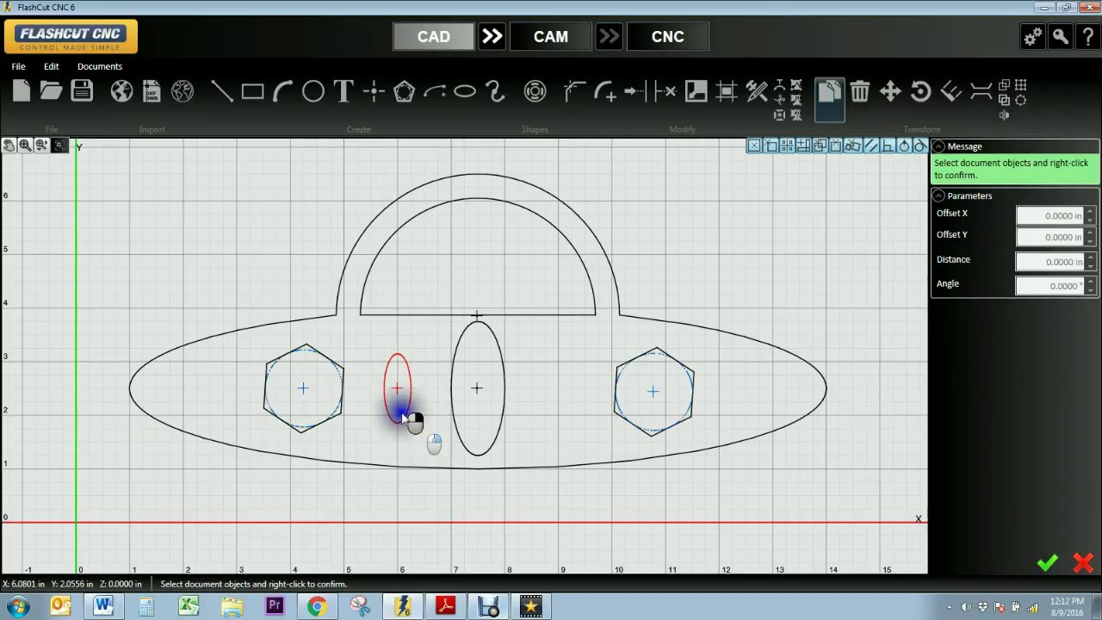
right_click(402, 408)
click(397, 389)
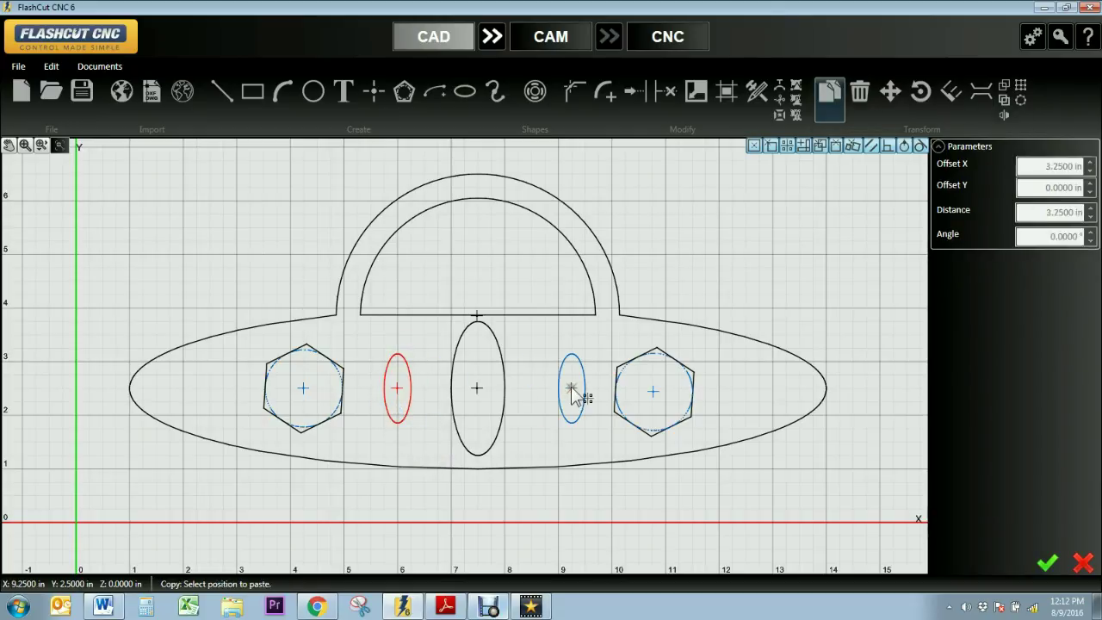
click(571, 389)
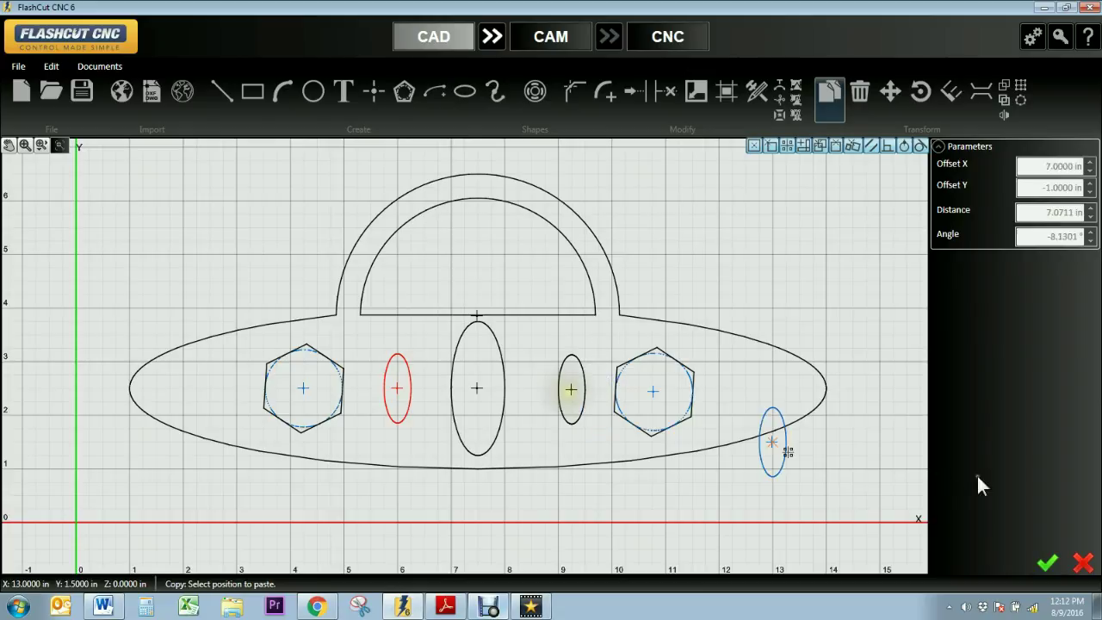
click(1047, 564)
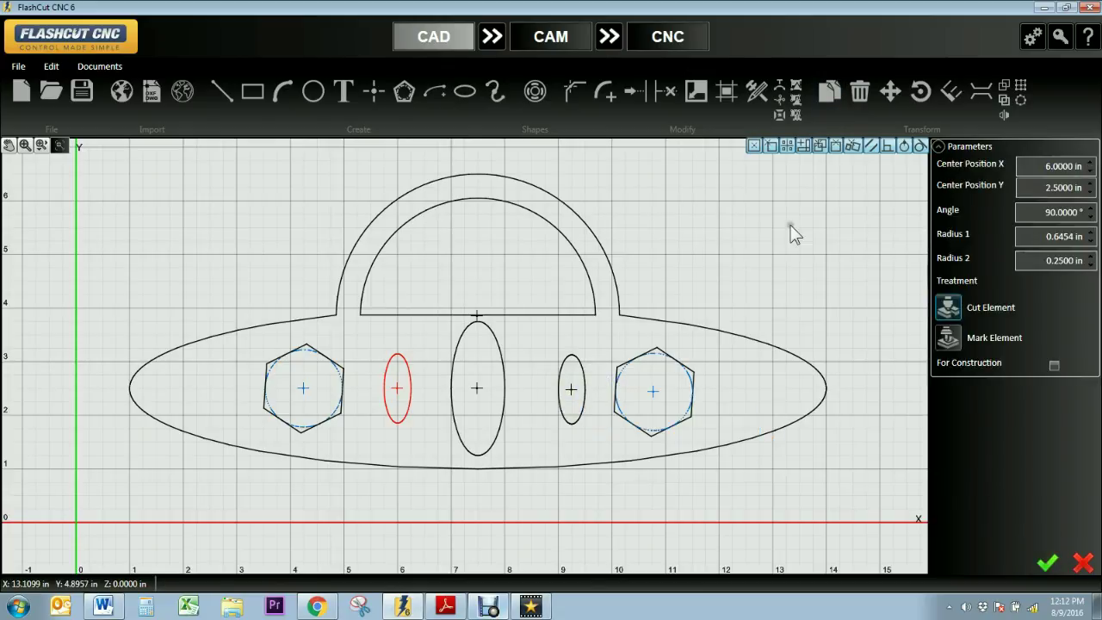
scroll(801, 222, down, 2)
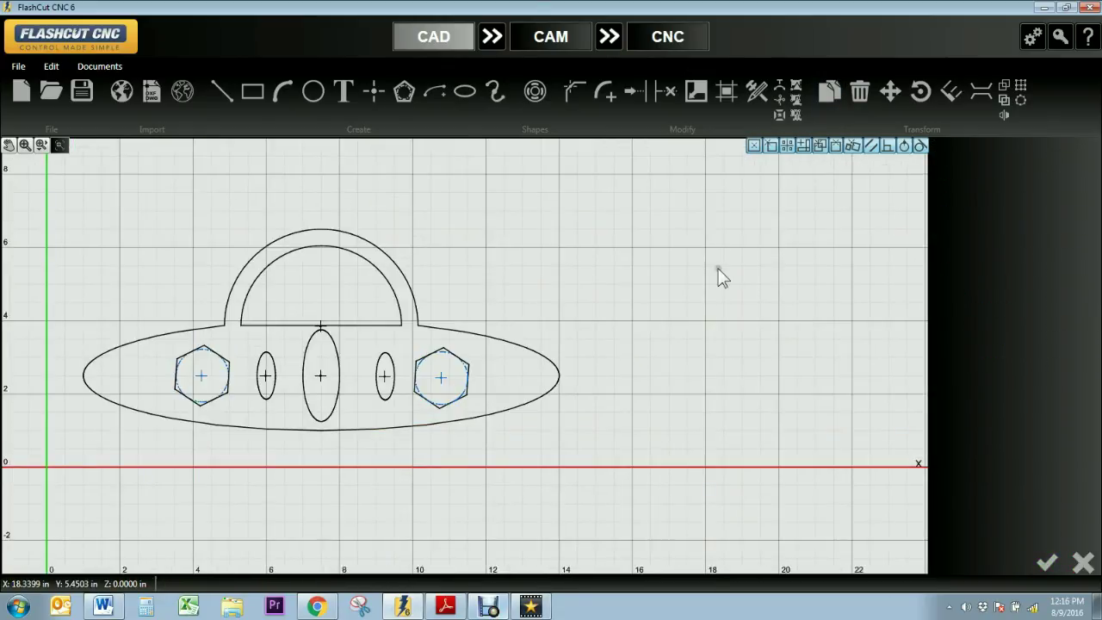
- Draw a closed nine-point freeform spline cloud above and right of the UFO
click(496, 93)
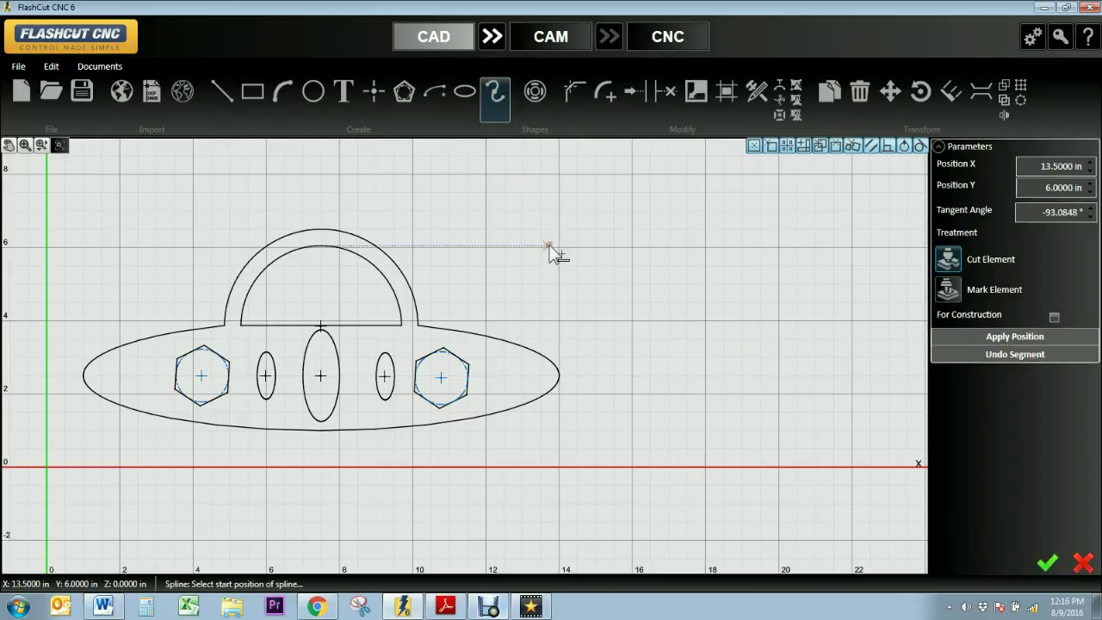
click(577, 233)
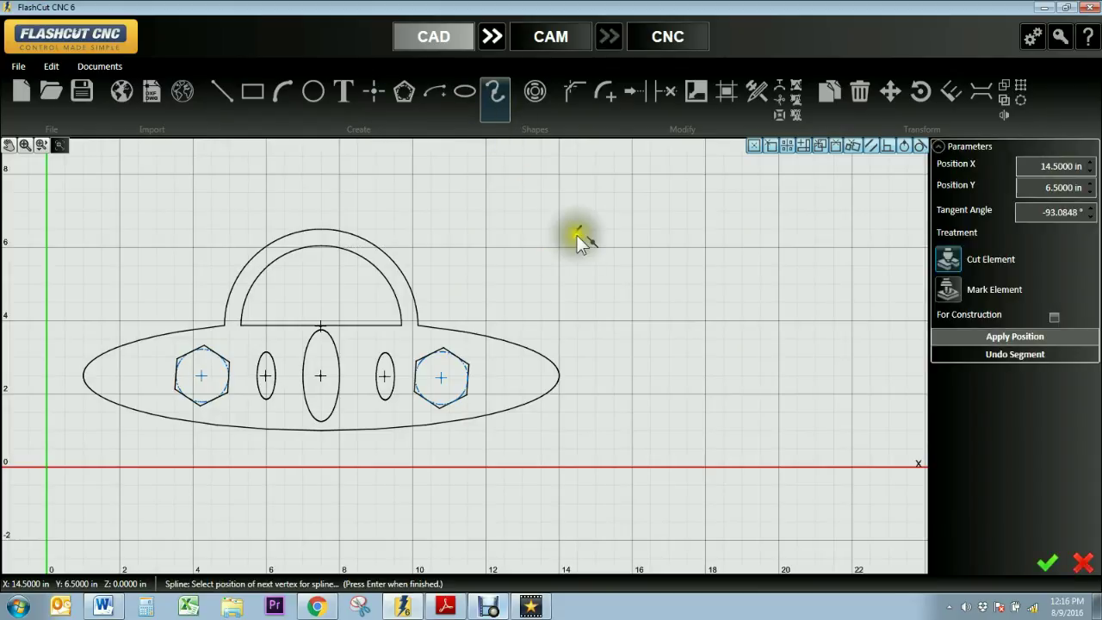
click(631, 192)
click(663, 229)
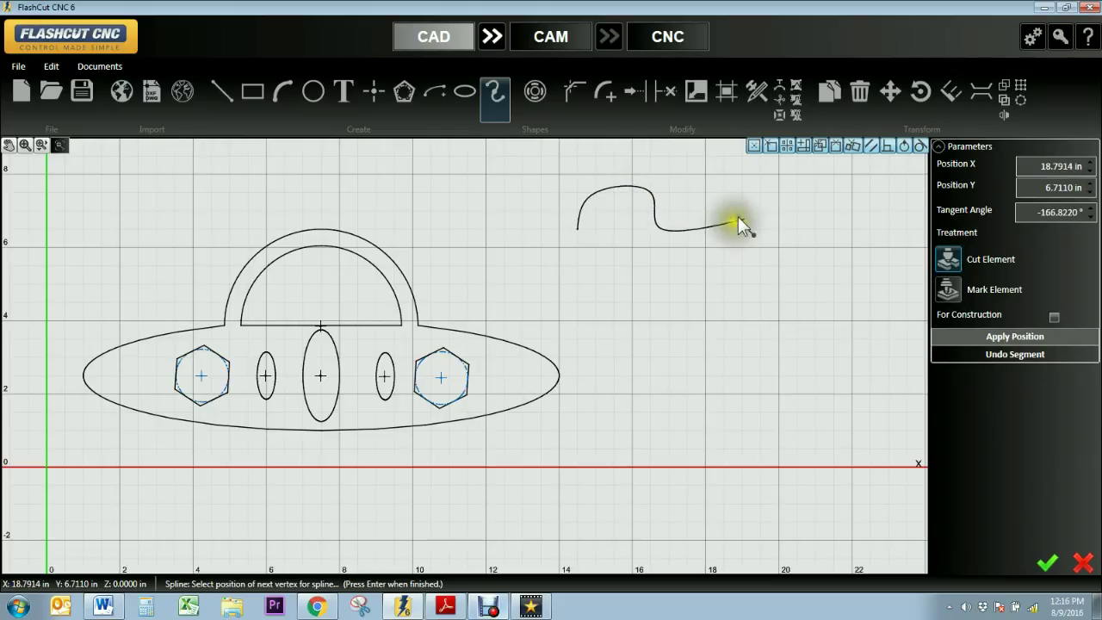
click(791, 208)
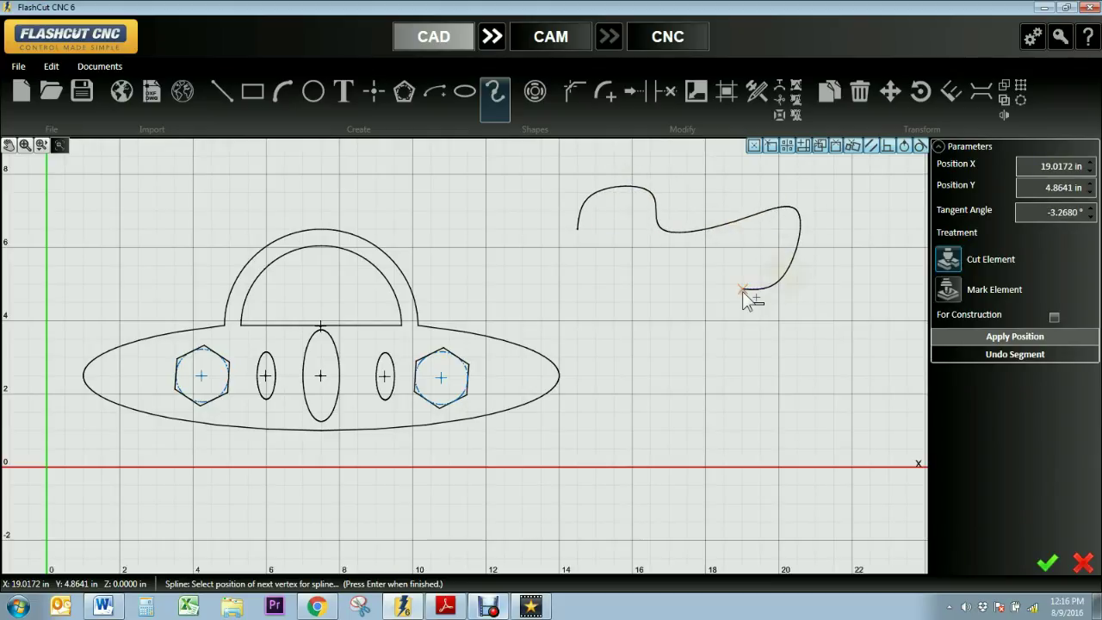
click(751, 331)
click(713, 308)
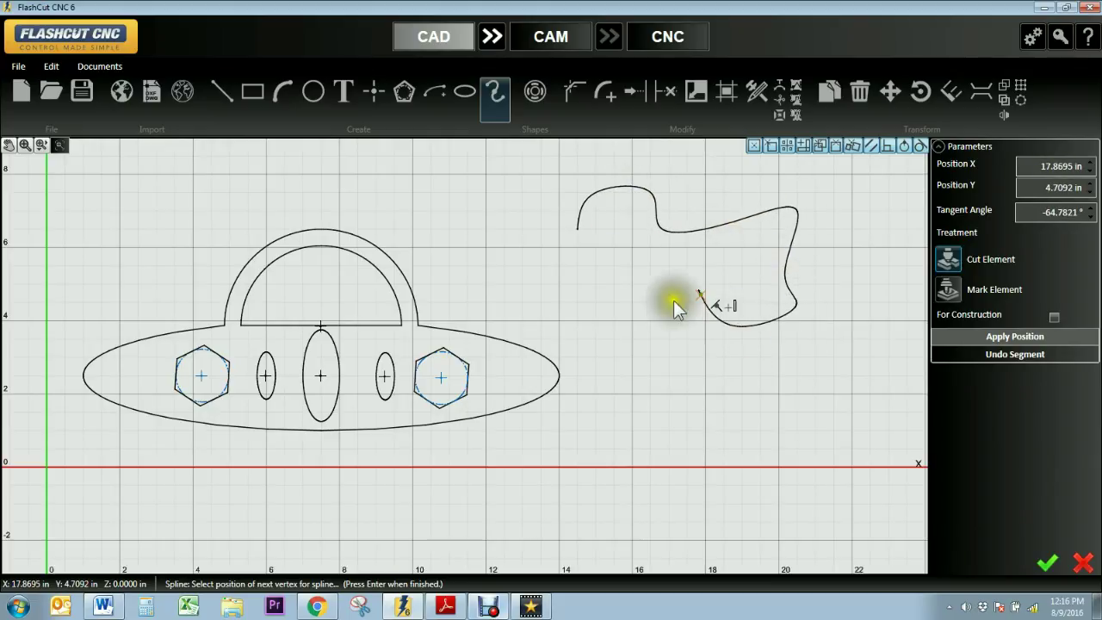
click(561, 312)
click(582, 277)
click(526, 245)
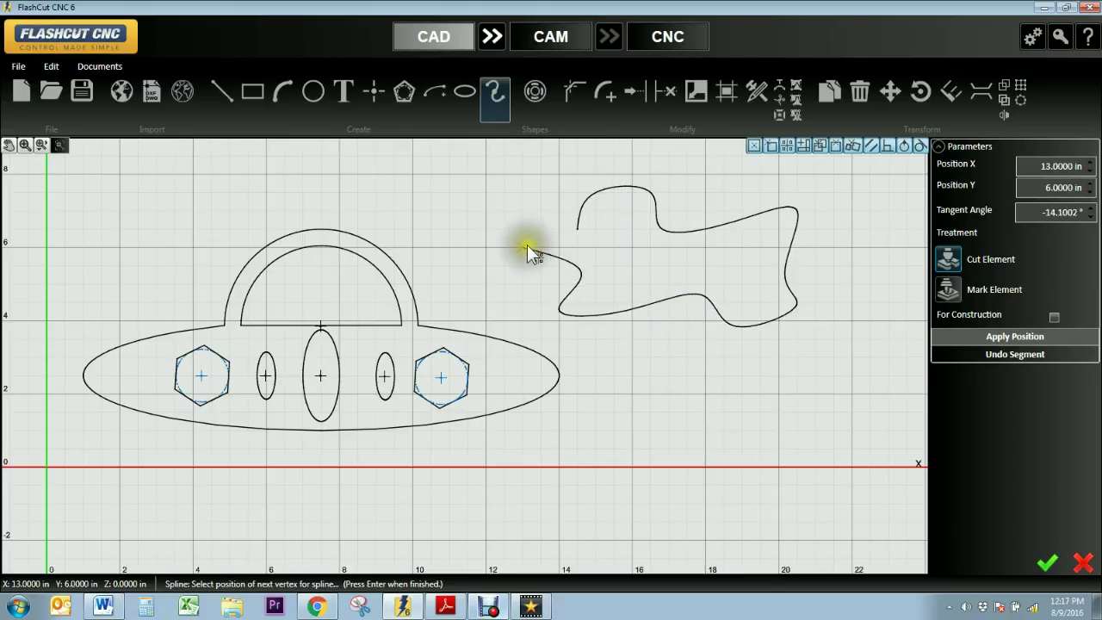
click(592, 197)
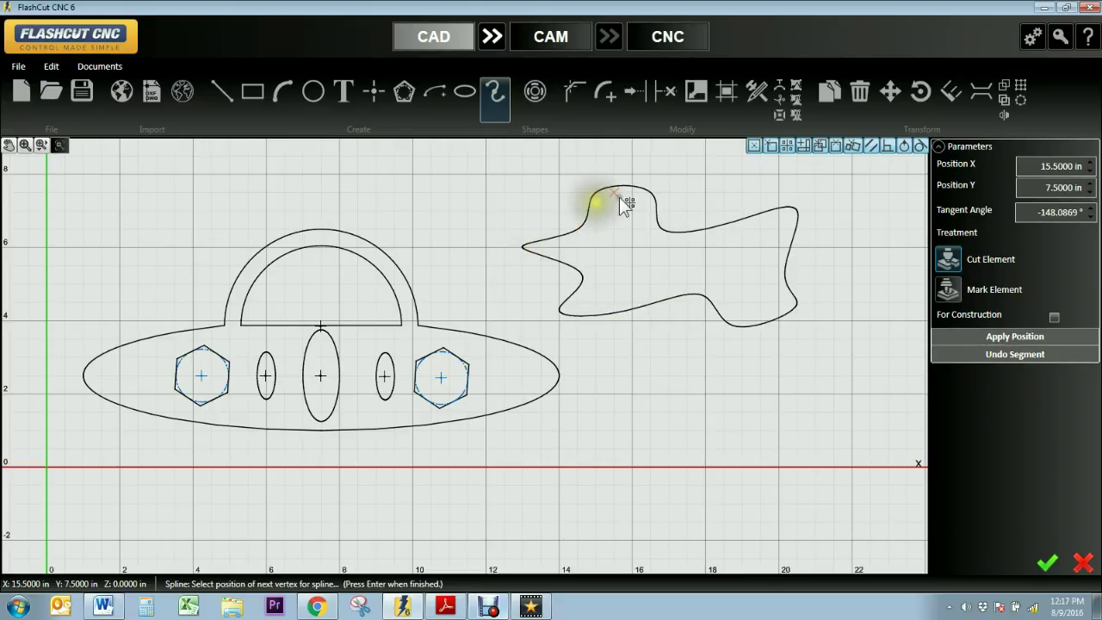
click(1046, 566)
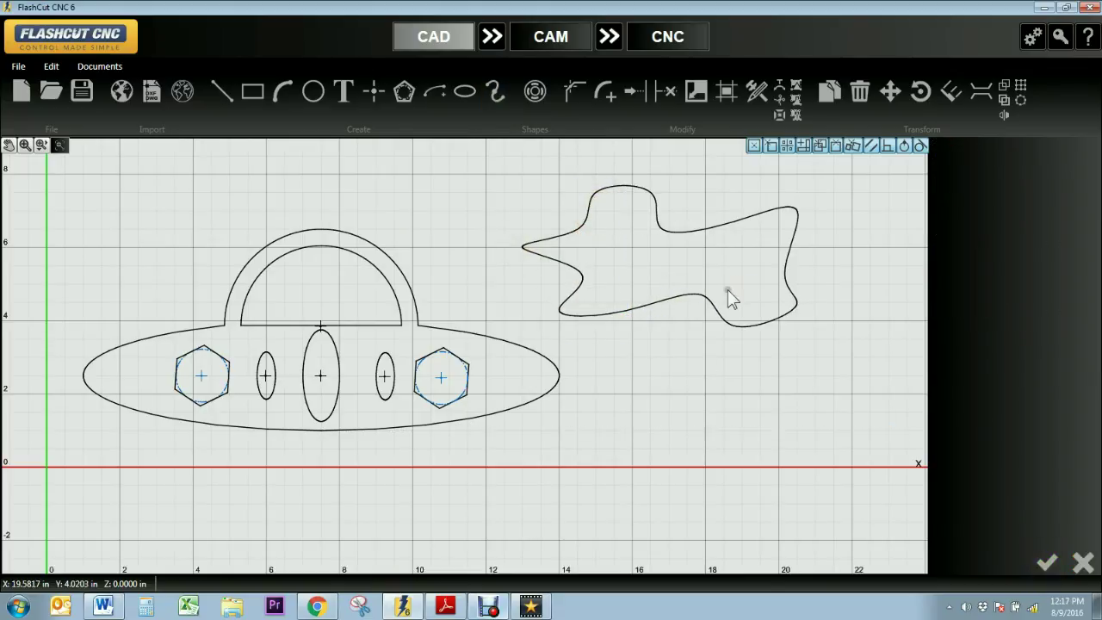
- Rotate vertex 4's tangent on the cloud spline to reshape its curve
click(718, 228)
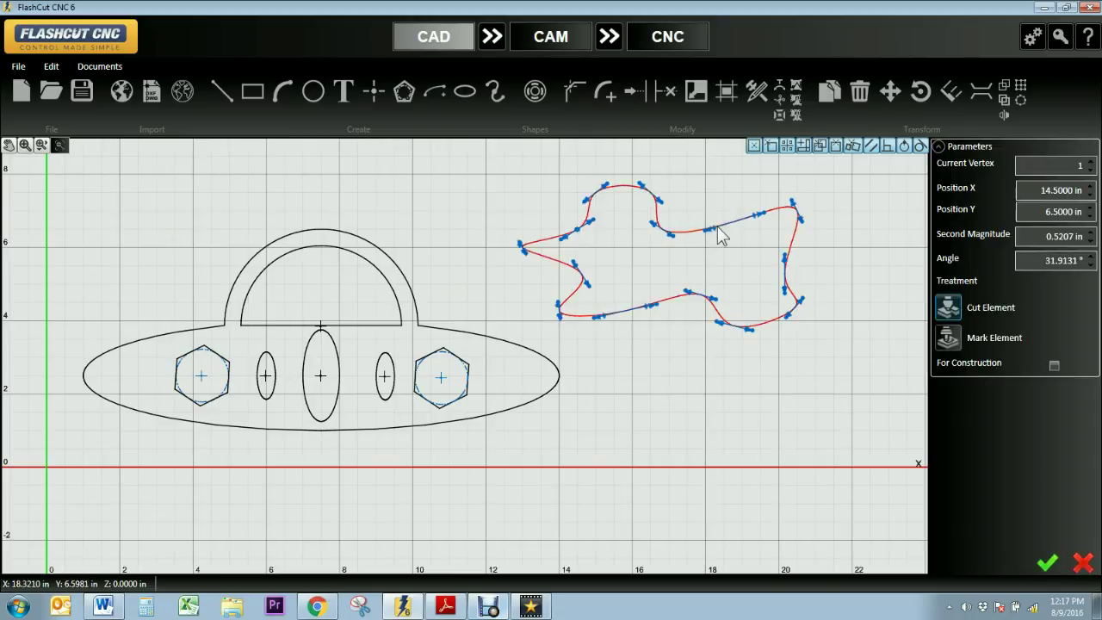
scroll(694, 241, up, 2)
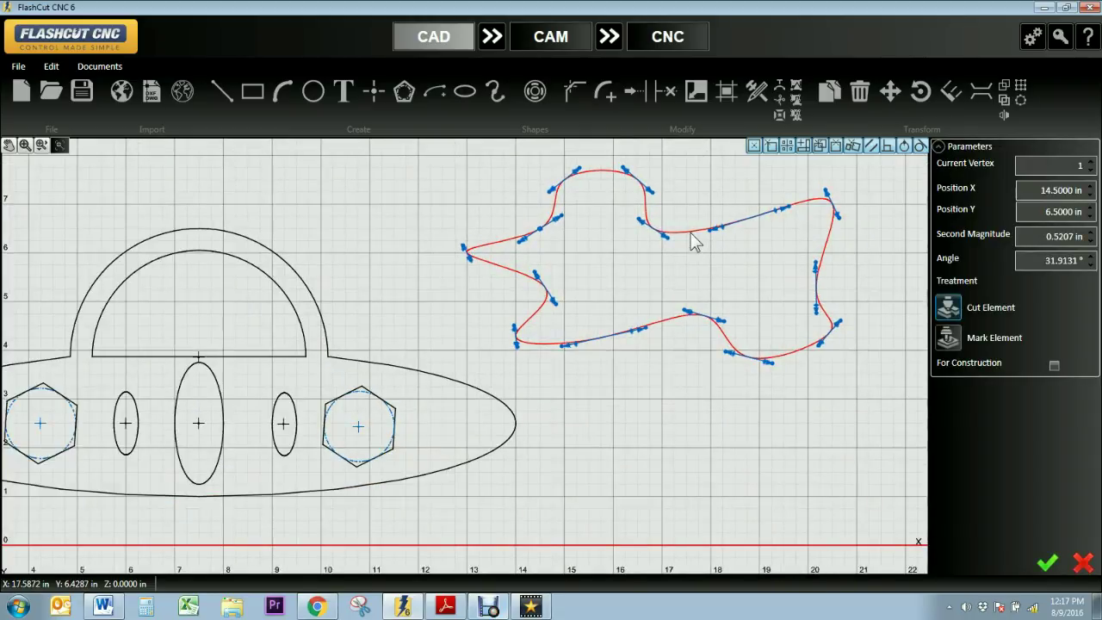
scroll(668, 245, up, 1)
drag(659, 242, 642, 243)
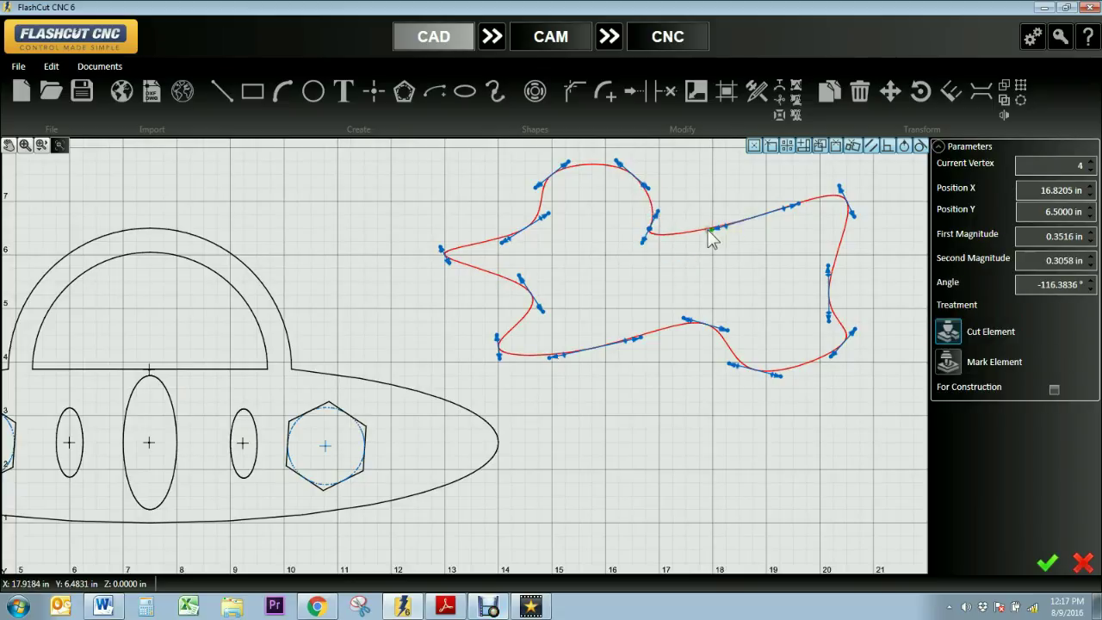
click(756, 219)
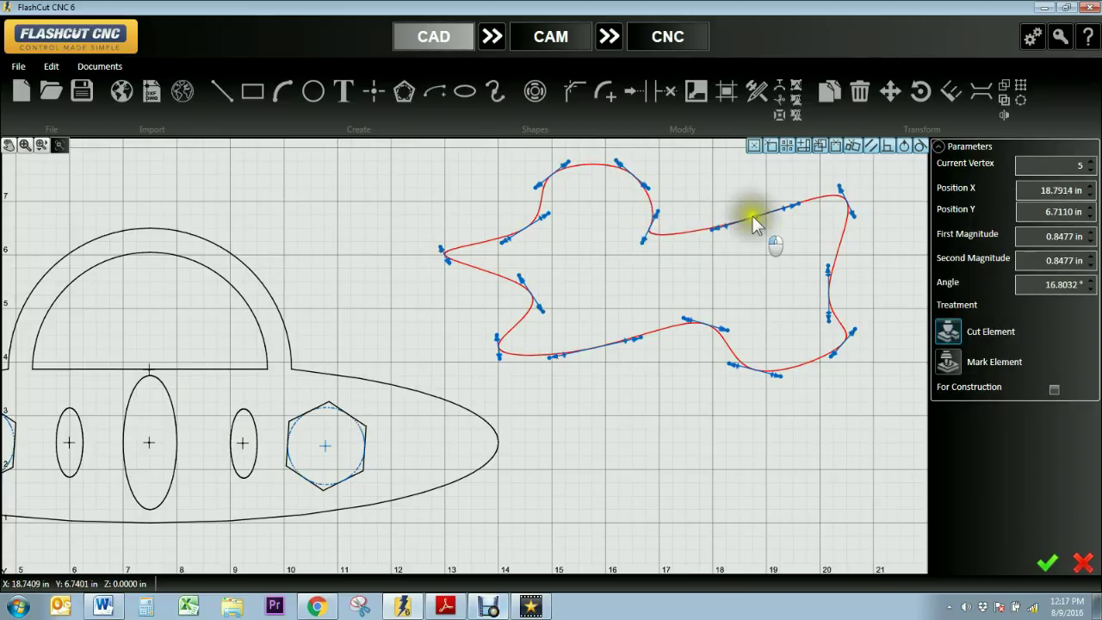
right_click(754, 216)
- Reshape the cloud's top edge near vertex 5 and accept the spline edits
click(754, 217)
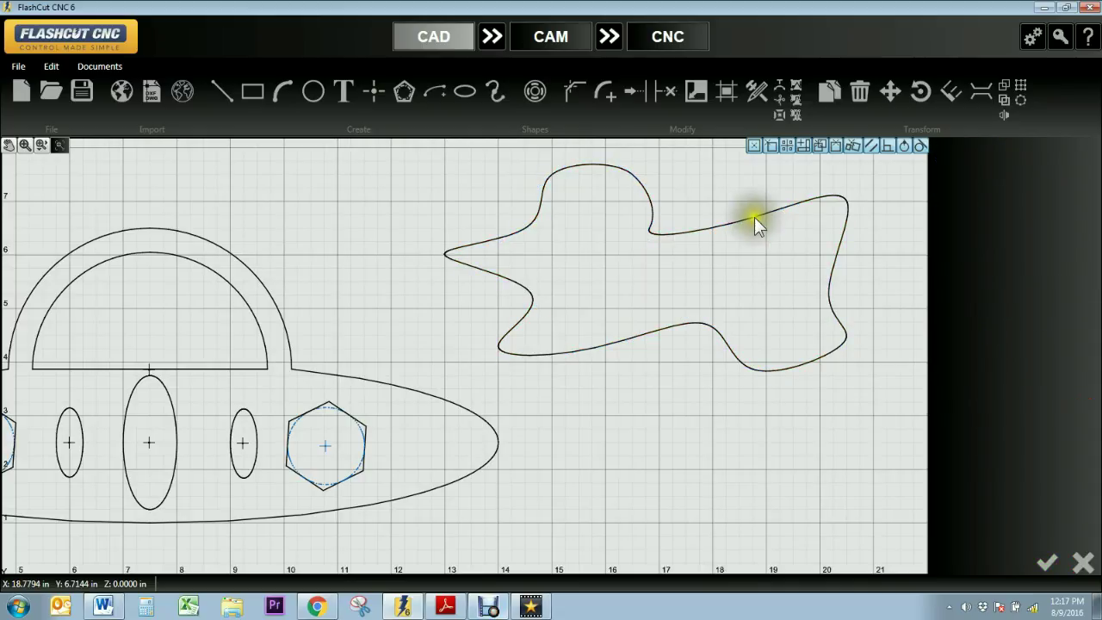
drag(755, 216, 777, 222)
scroll(787, 288, down, 1)
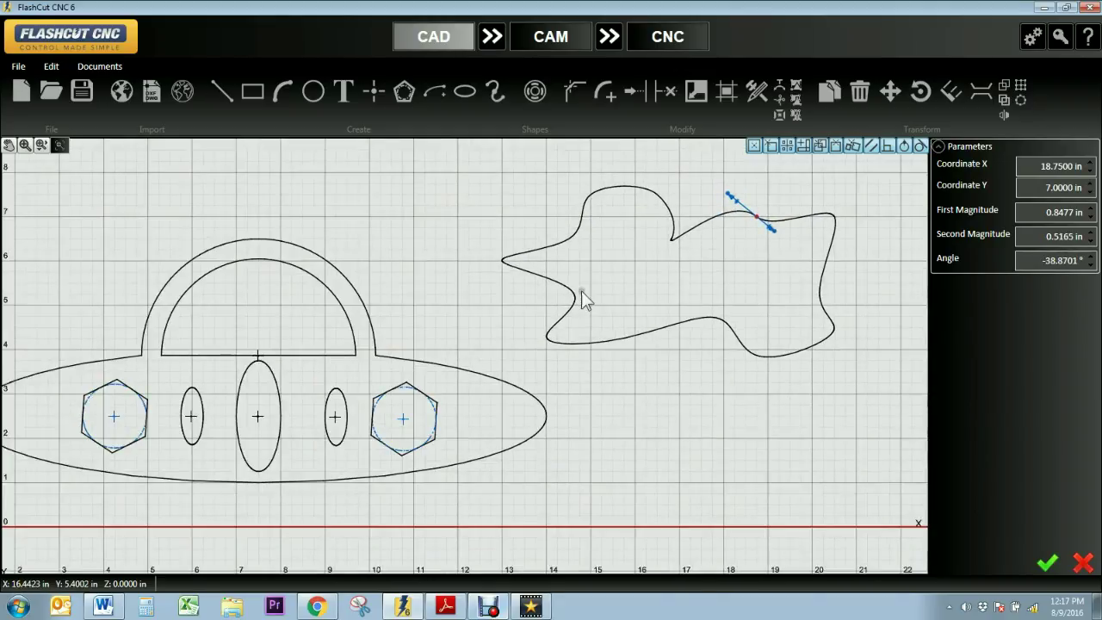
scroll(491, 293, down, 2)
scroll(404, 293, down, 1)
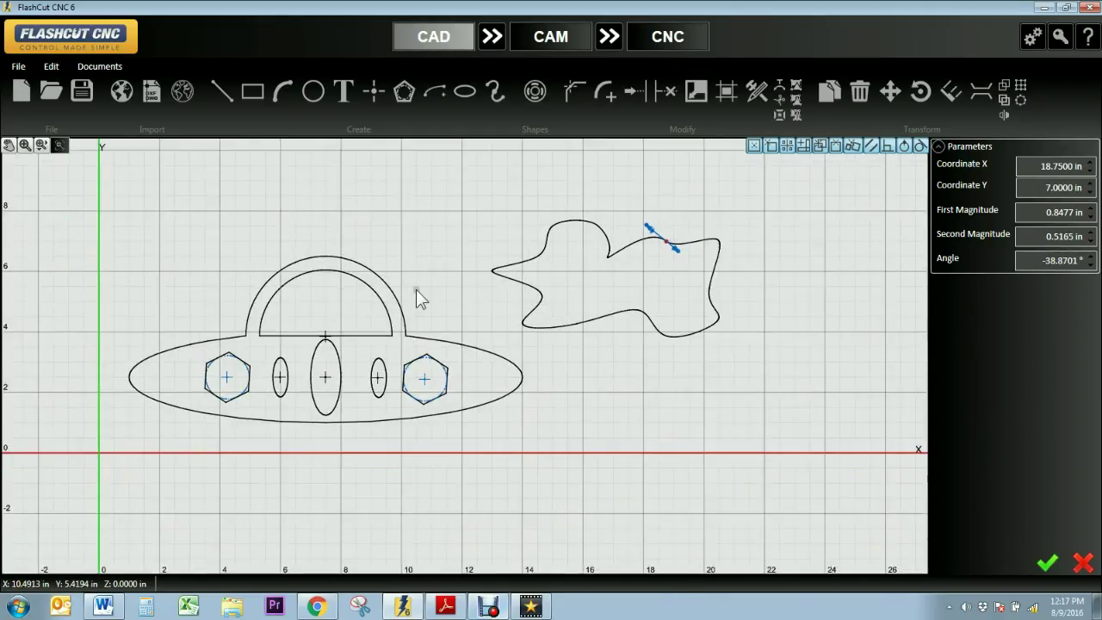
click(1048, 565)
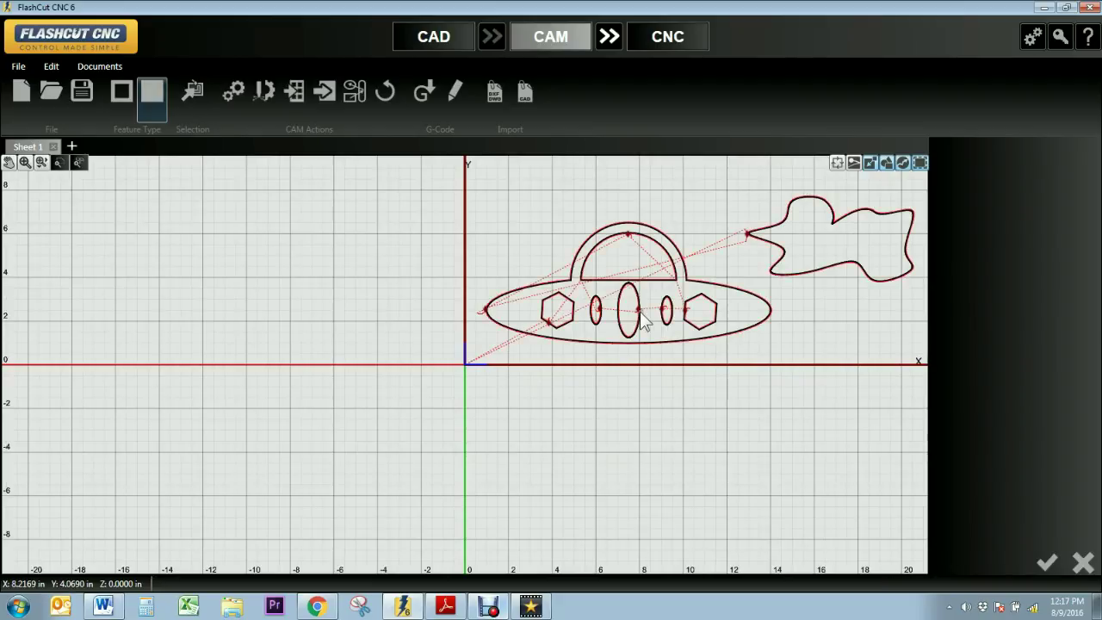
- Generate G-code from the UFO and cloud toolpaths and load it on the CNC screen
click(611, 37)
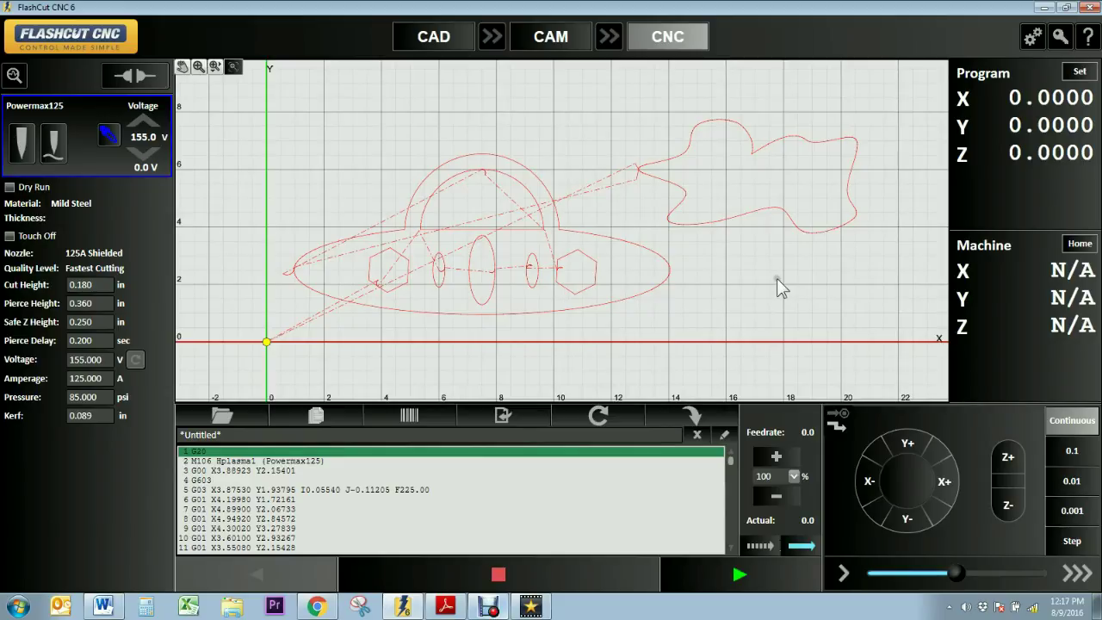